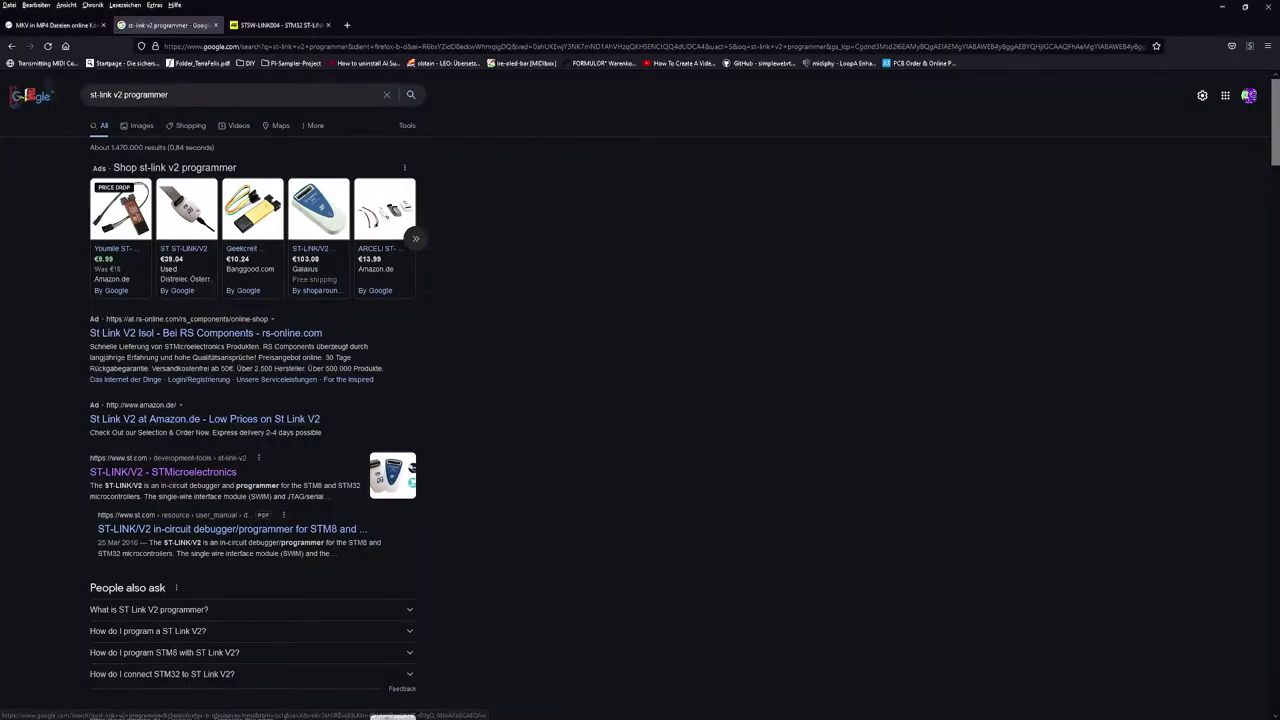
- Open the official ST-LINK/V2 page on st.com from the search results
click(116, 95)
key(ctrl+a)
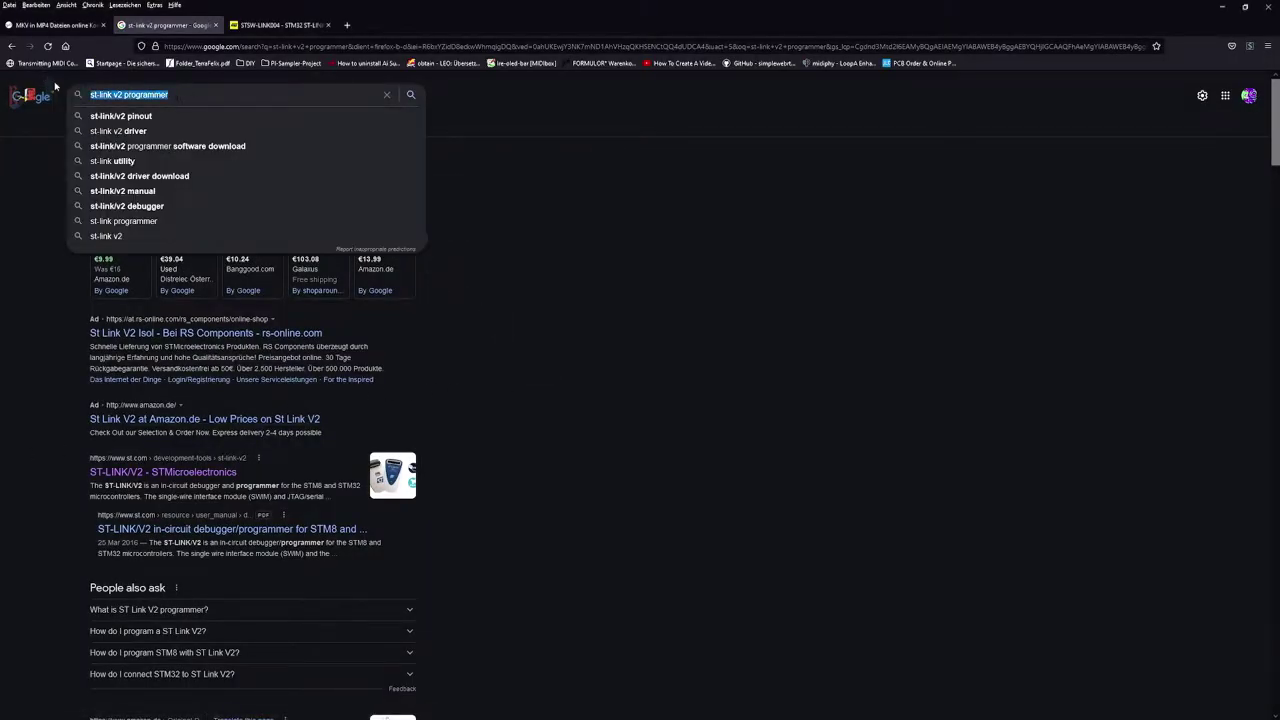
click(503, 344)
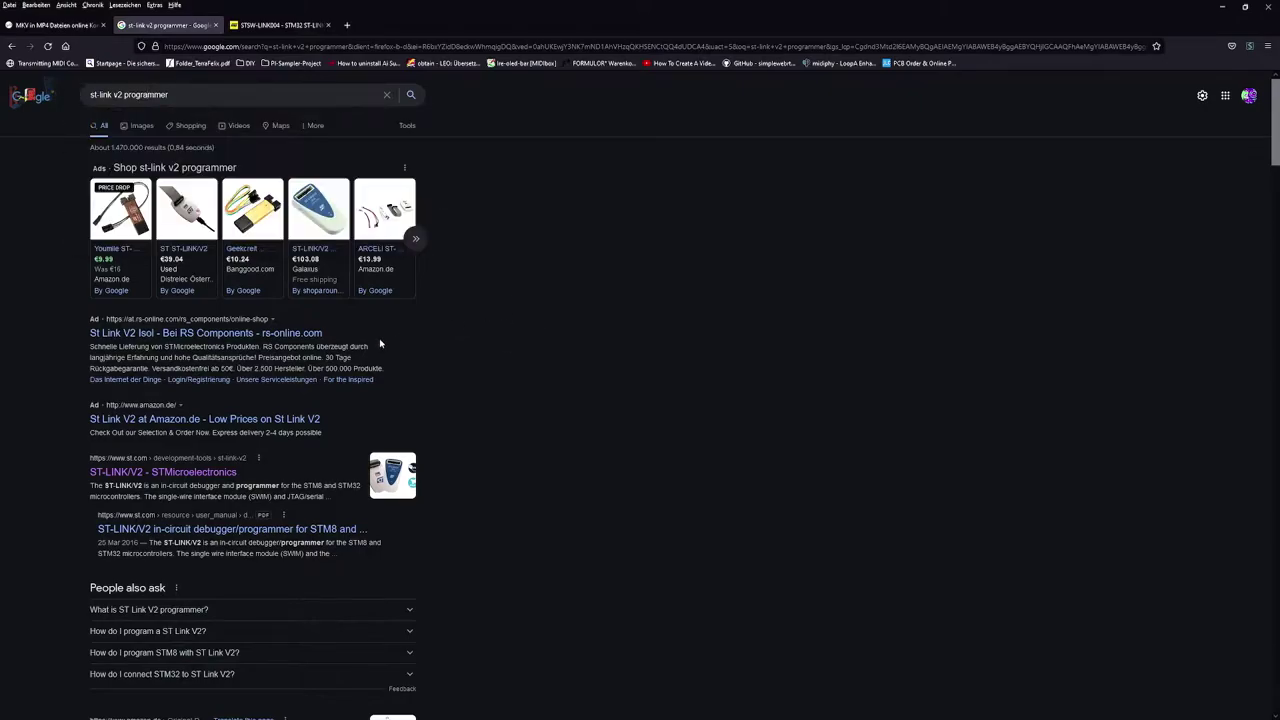
click(151, 476)
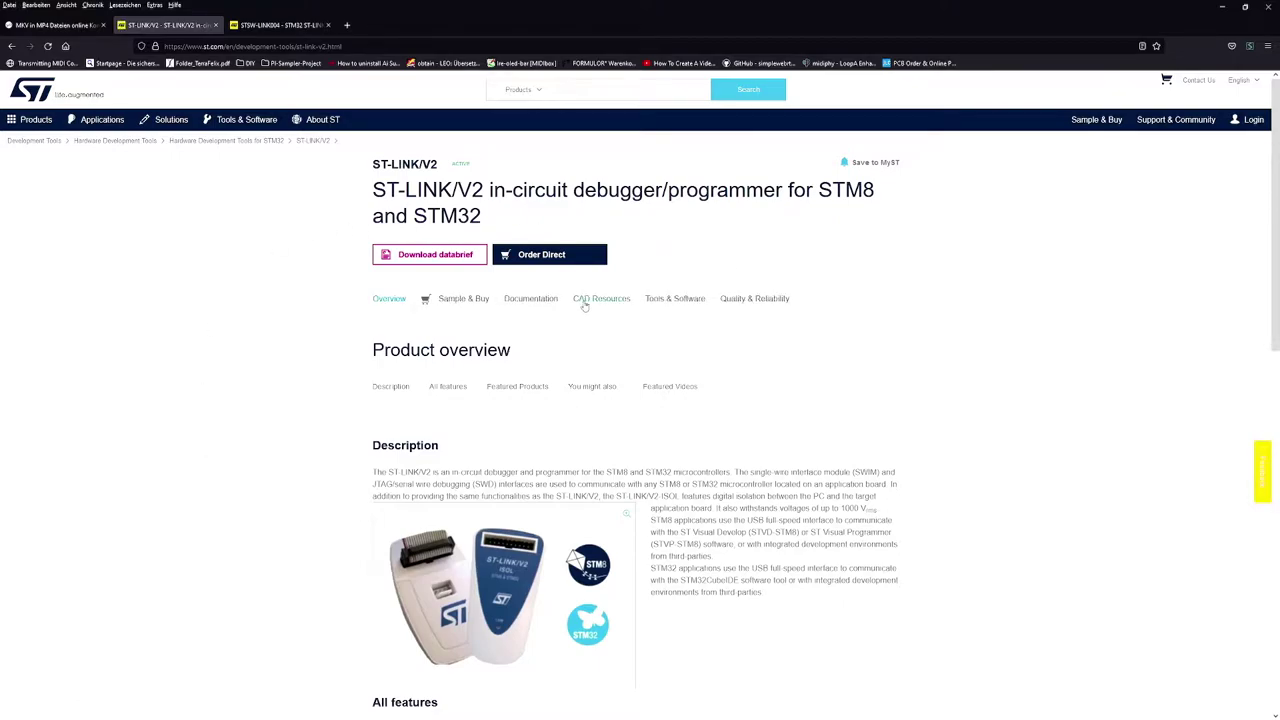
- From the ST-LINK/V2 tools and software list, open the STSW-LINK004 product page
click(676, 300)
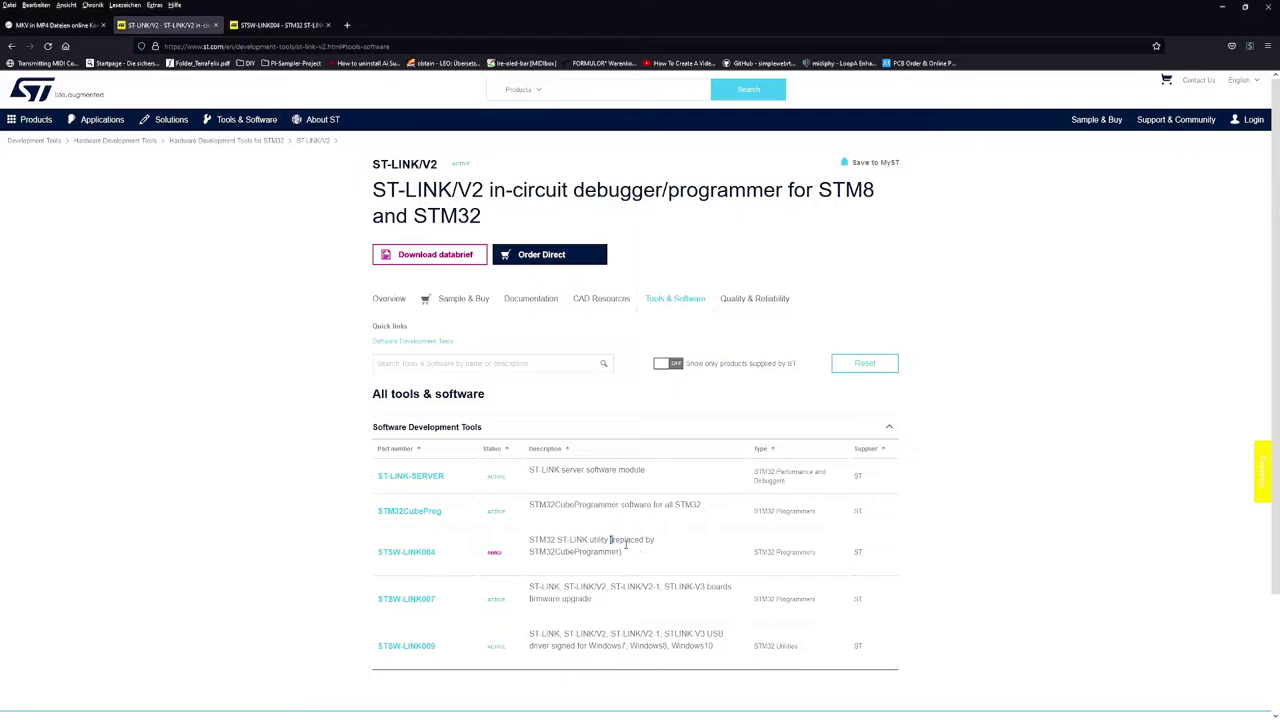
drag(633, 549, 642, 557)
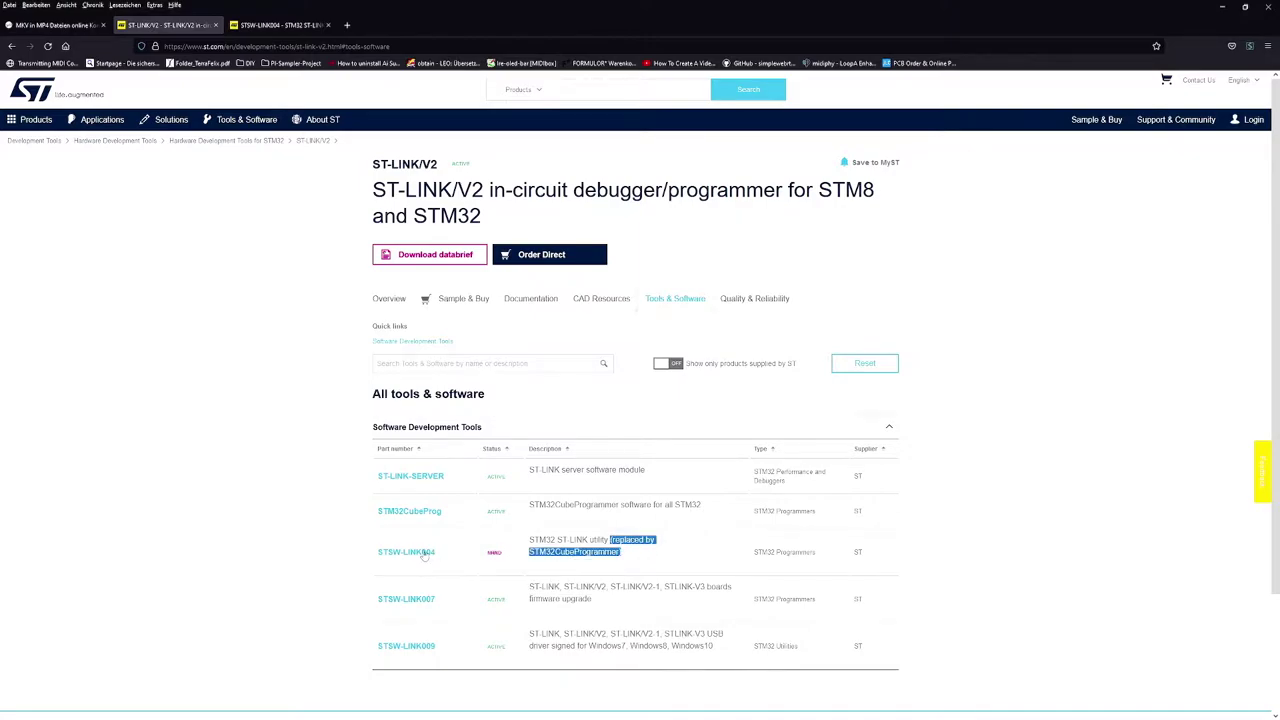
click(408, 553)
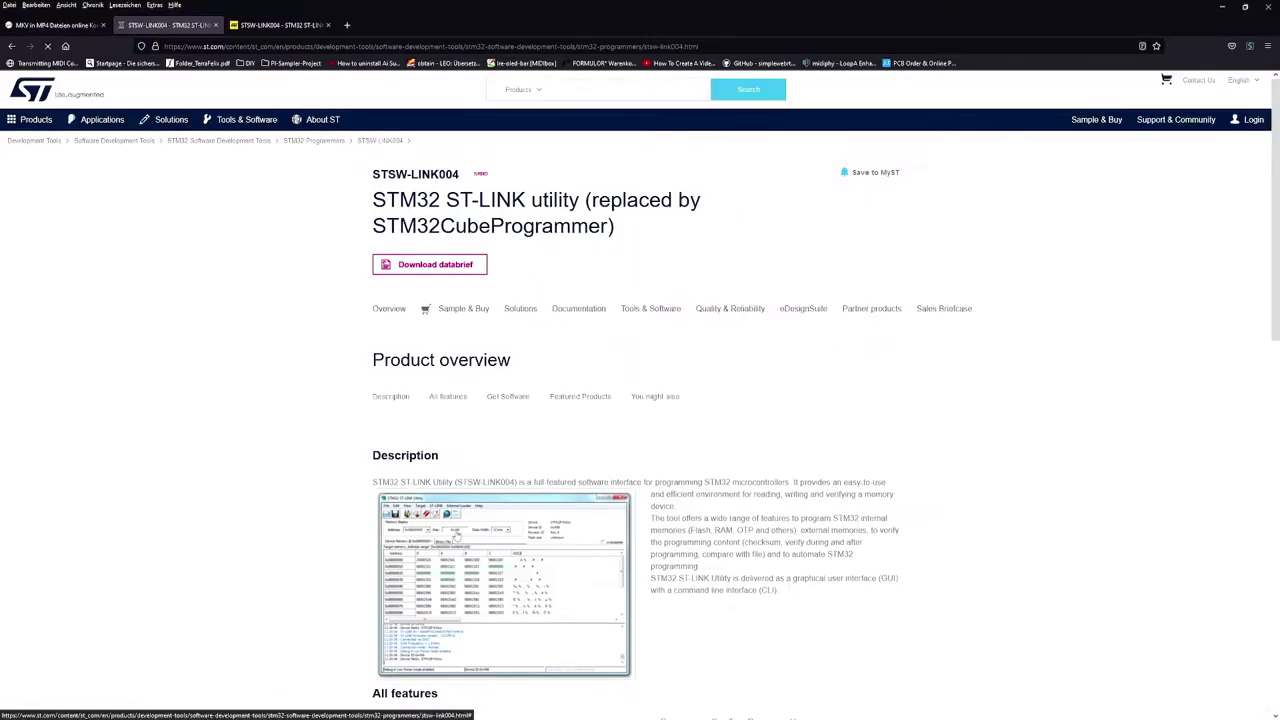
- Request the STSW-LINK004 version 4.6.0 download, accepting the licence and submitting the contact form
scroll(519, 462, down, 2)
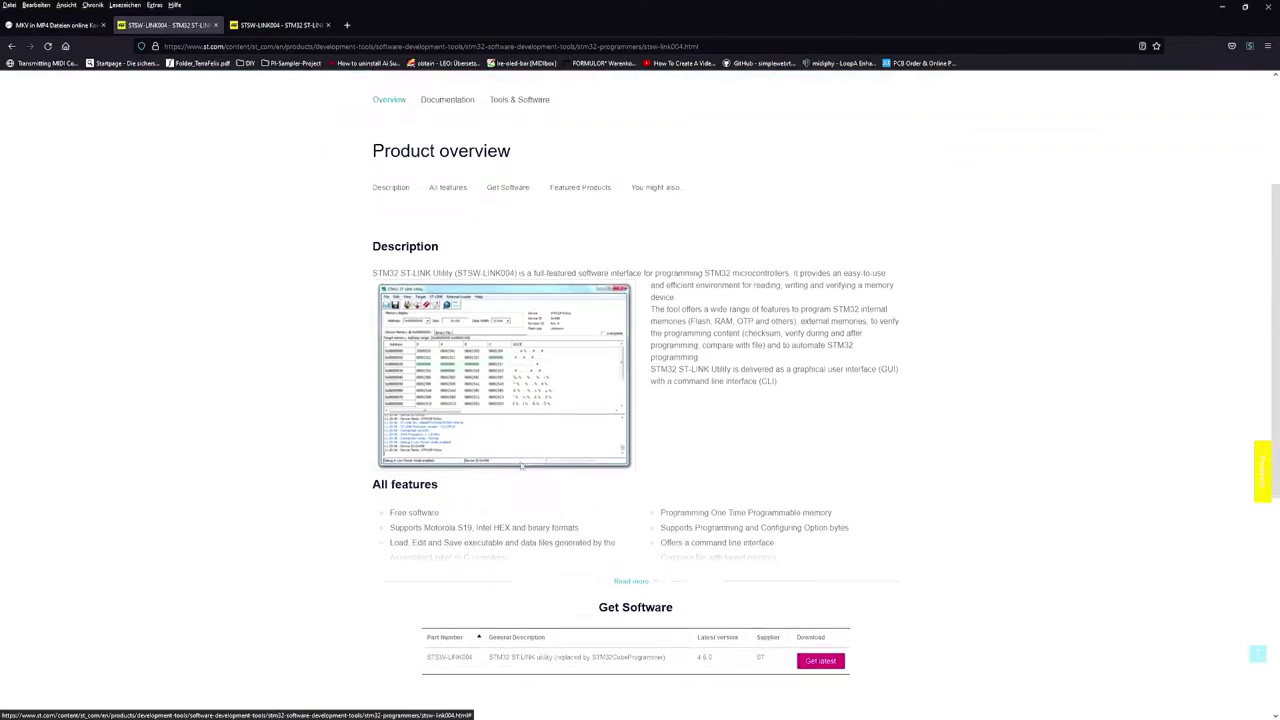
scroll(521, 465, down, 1)
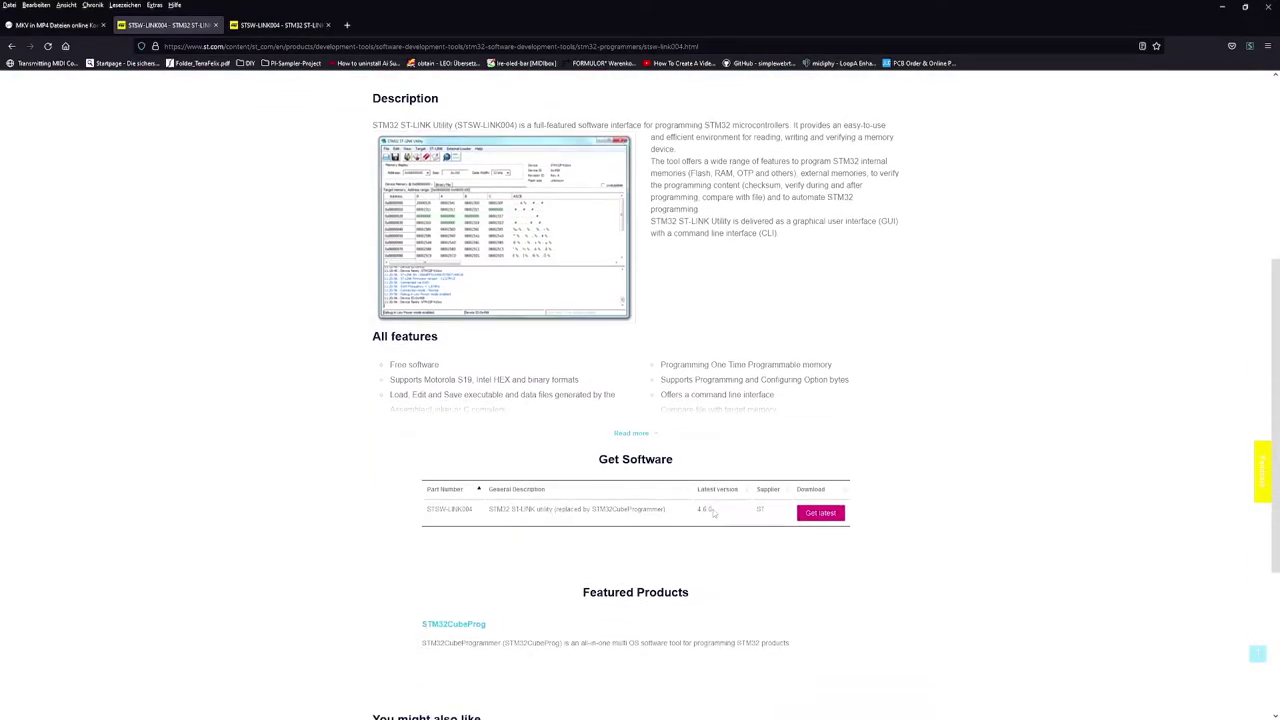
drag(666, 509, 422, 510)
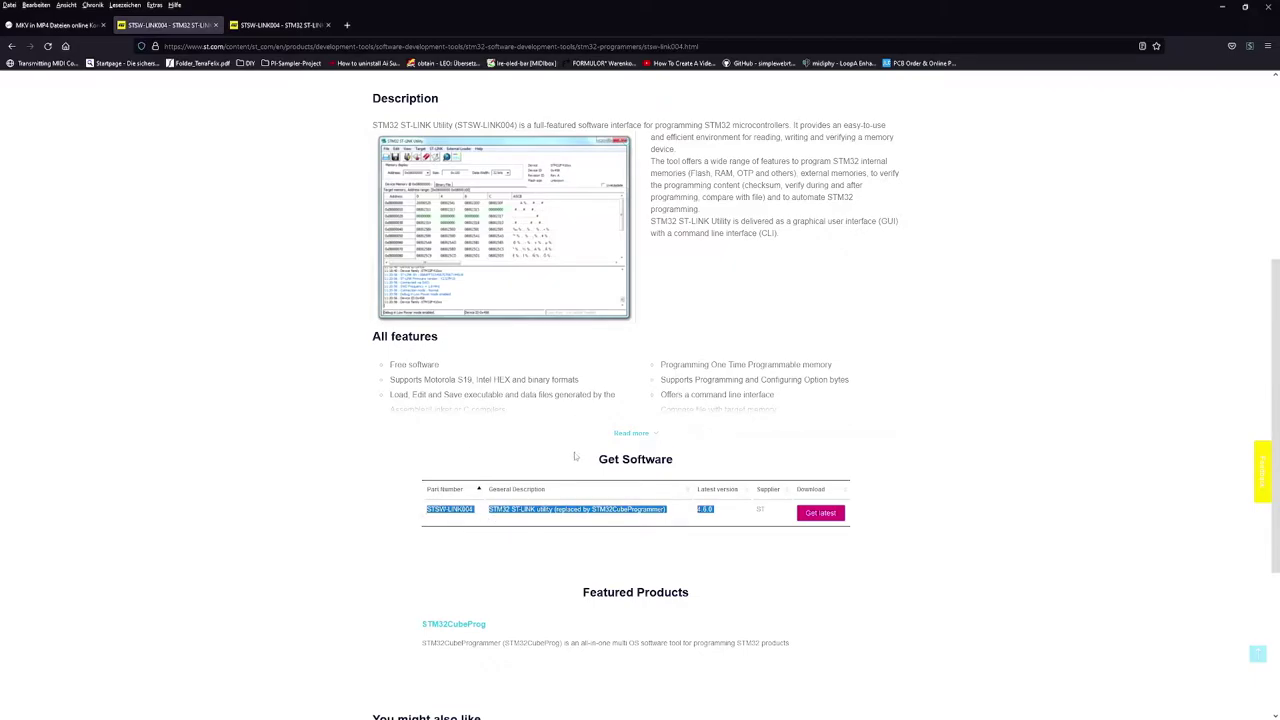
click(905, 427)
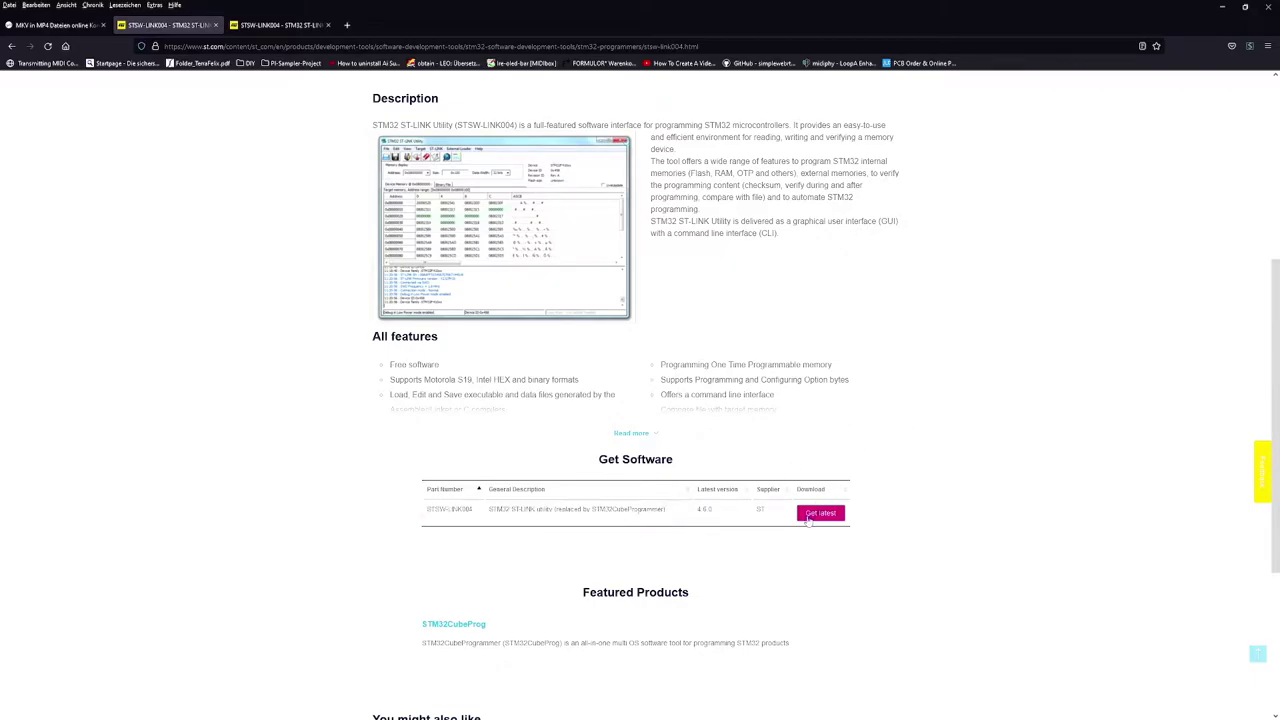
click(810, 514)
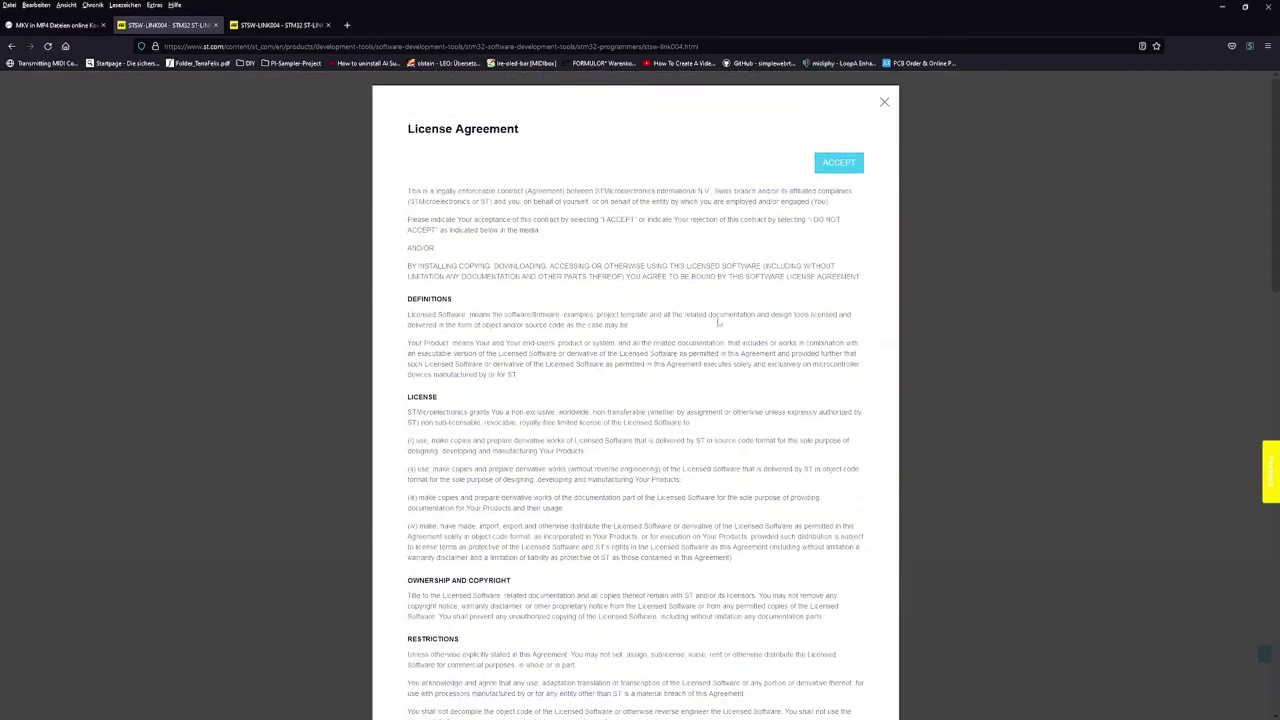
click(851, 160)
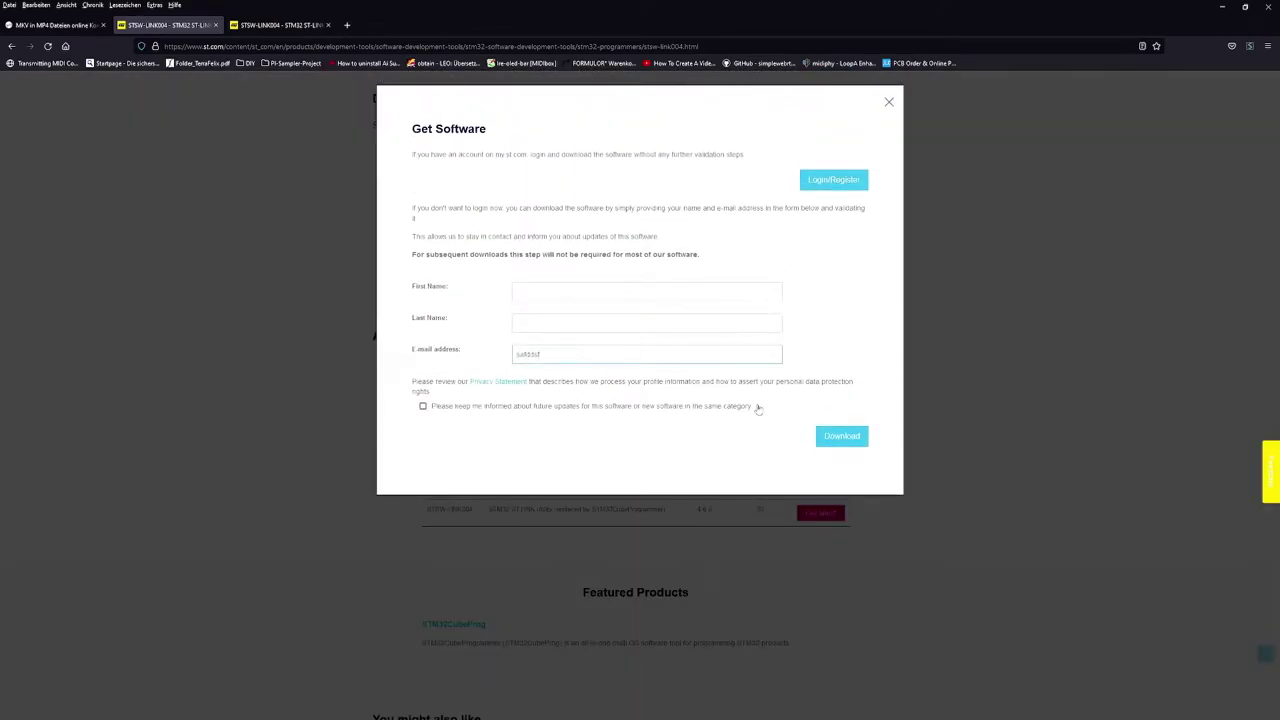
click(840, 437)
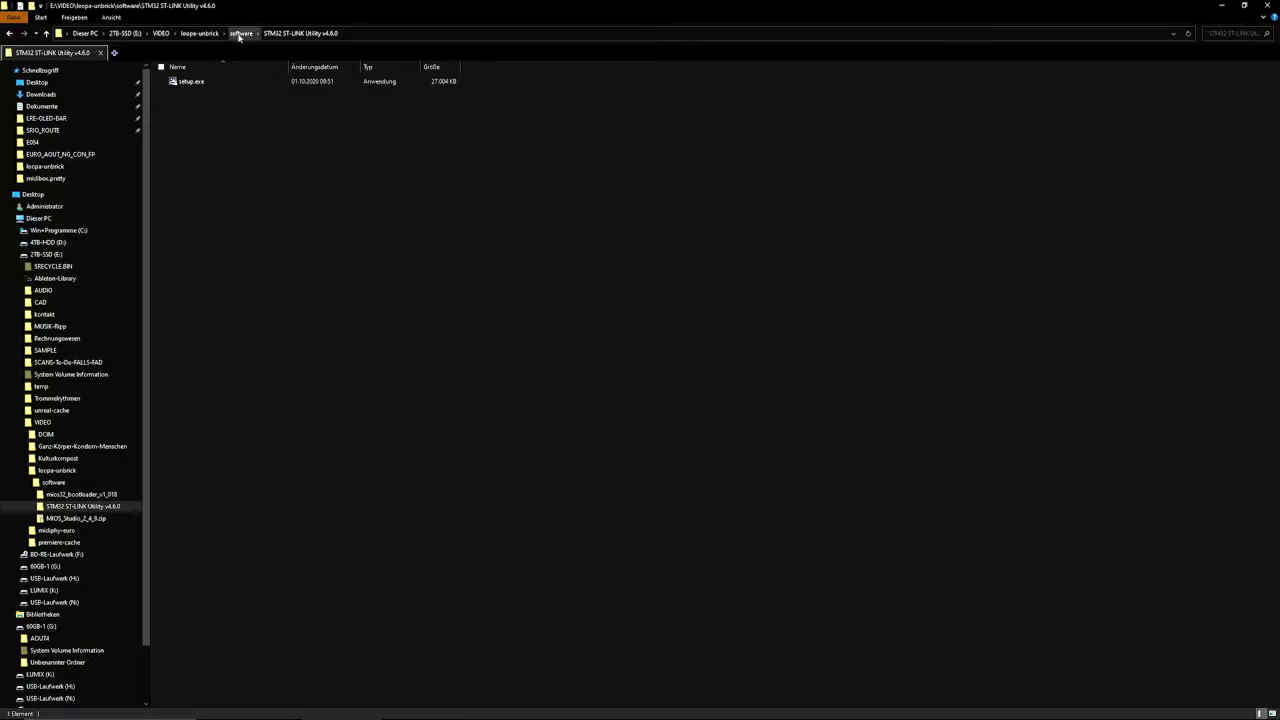
- Run setup.exe from the STM32 ST-LINK Utility v4.6.0 folder, then close Explorer
click(240, 34)
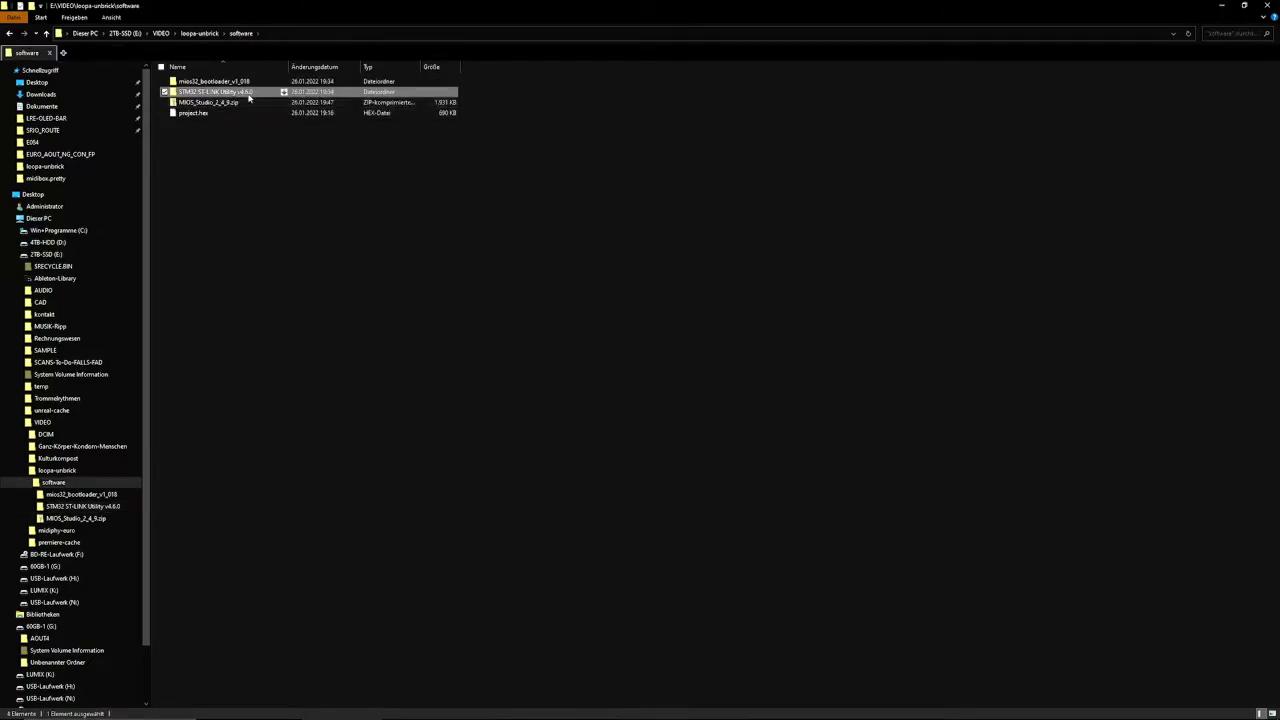
double_click(244, 92)
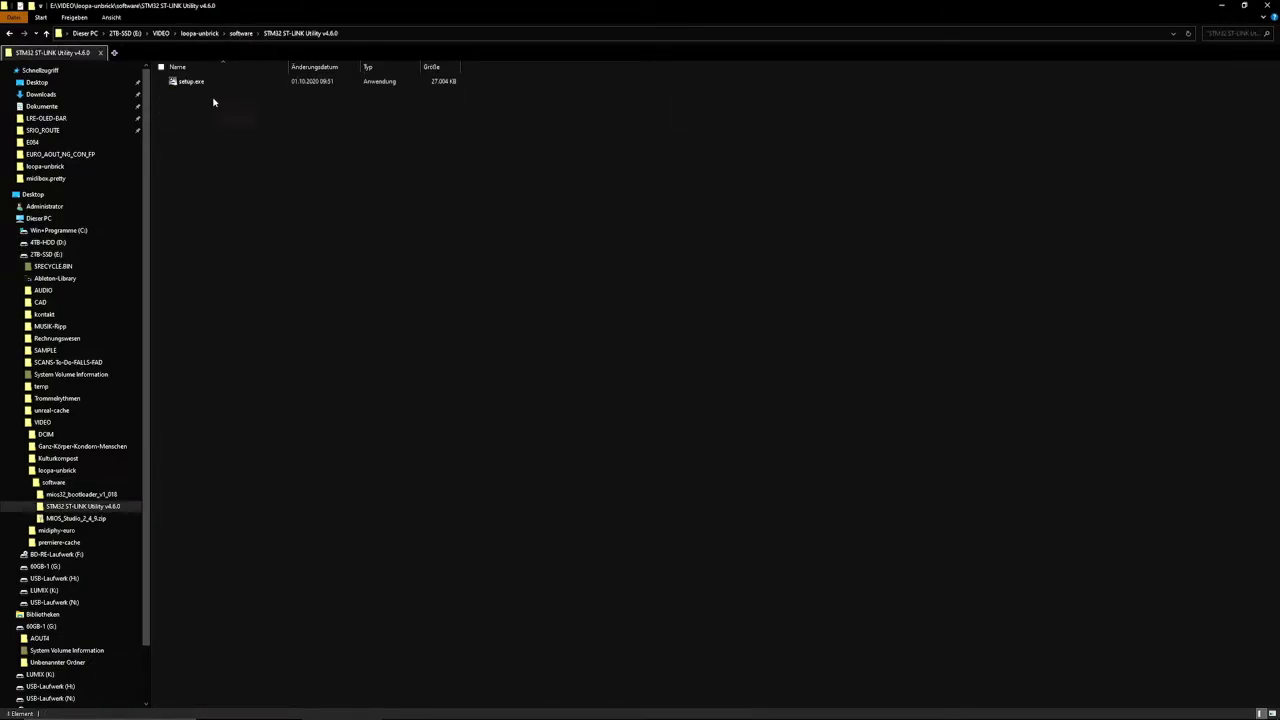
click(290, 82)
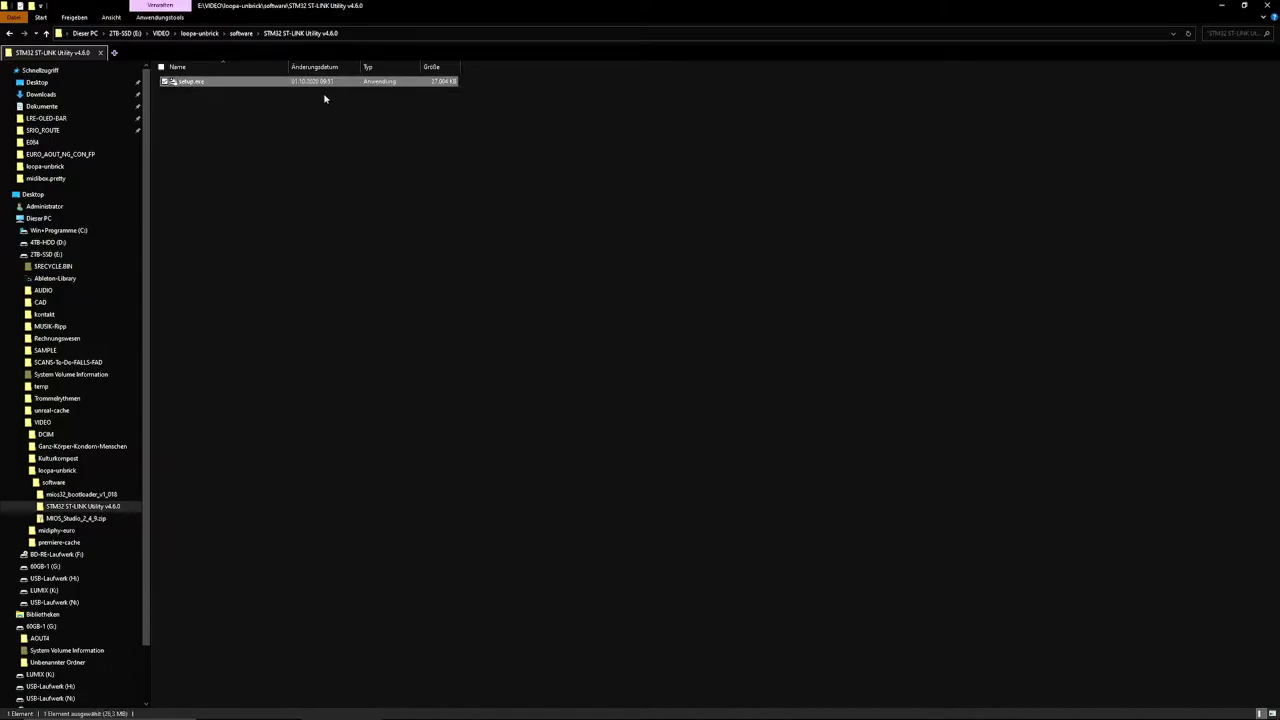
click(746, 110)
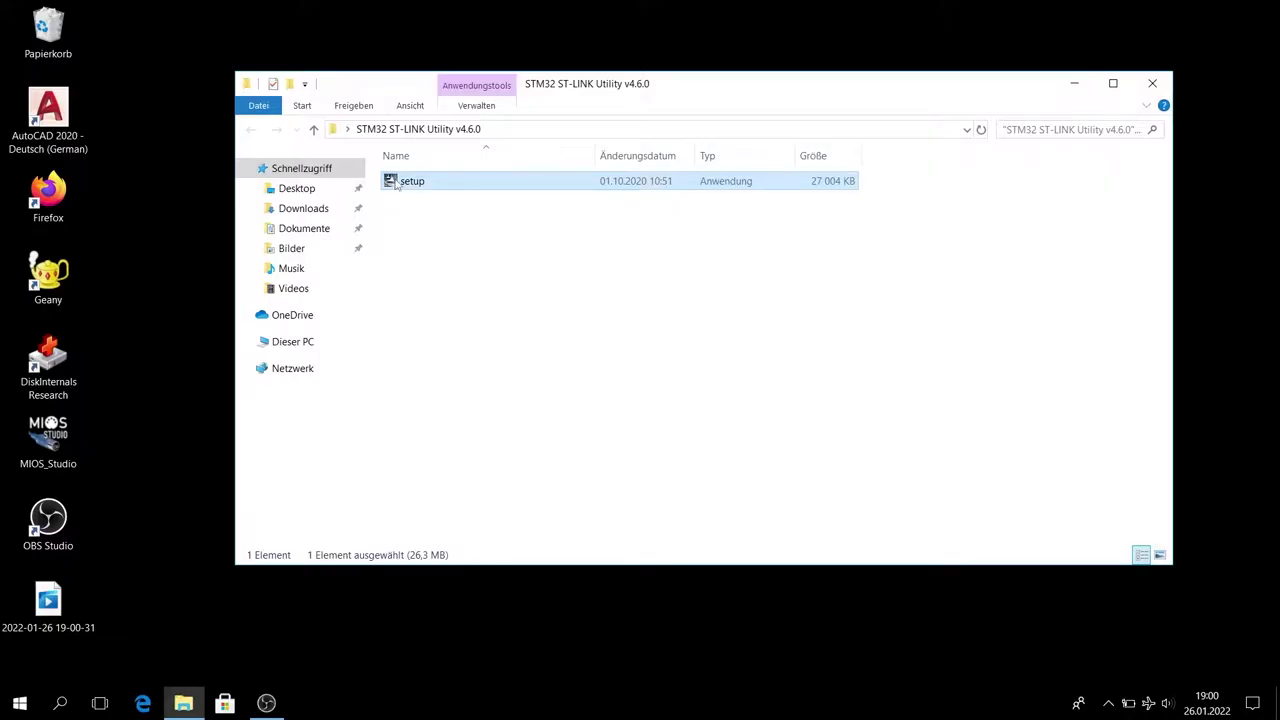
double_click(400, 184)
click(1163, 84)
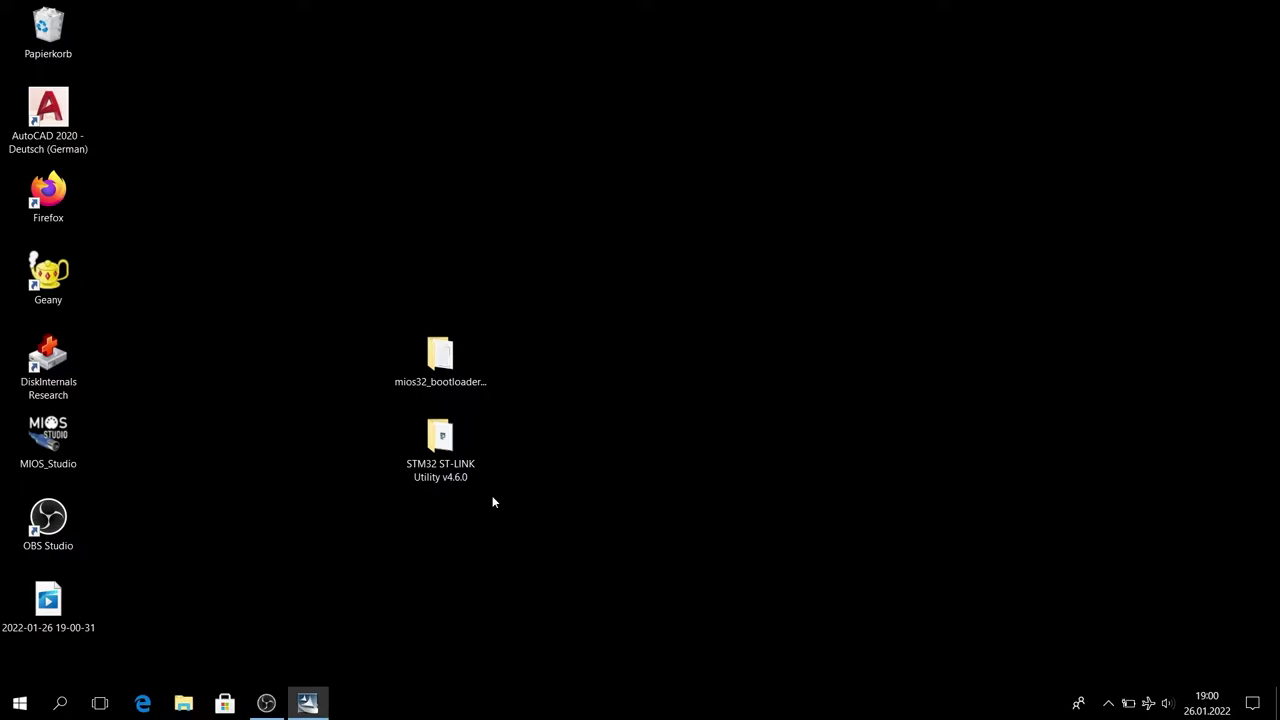
- Install ST-LINK Utility at the default location, accepting the licence, plus its STMicroelectronics USB drivers
click(752, 496)
click(753, 496)
click(754, 497)
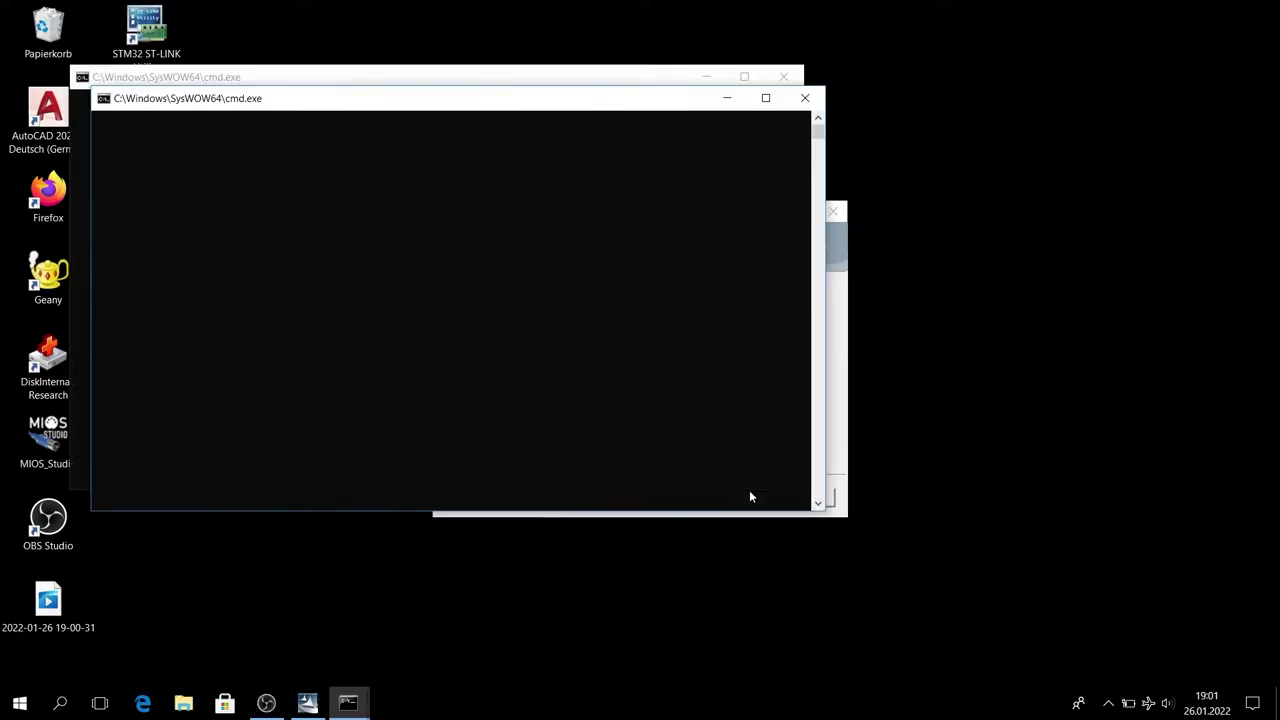
click(432, 414)
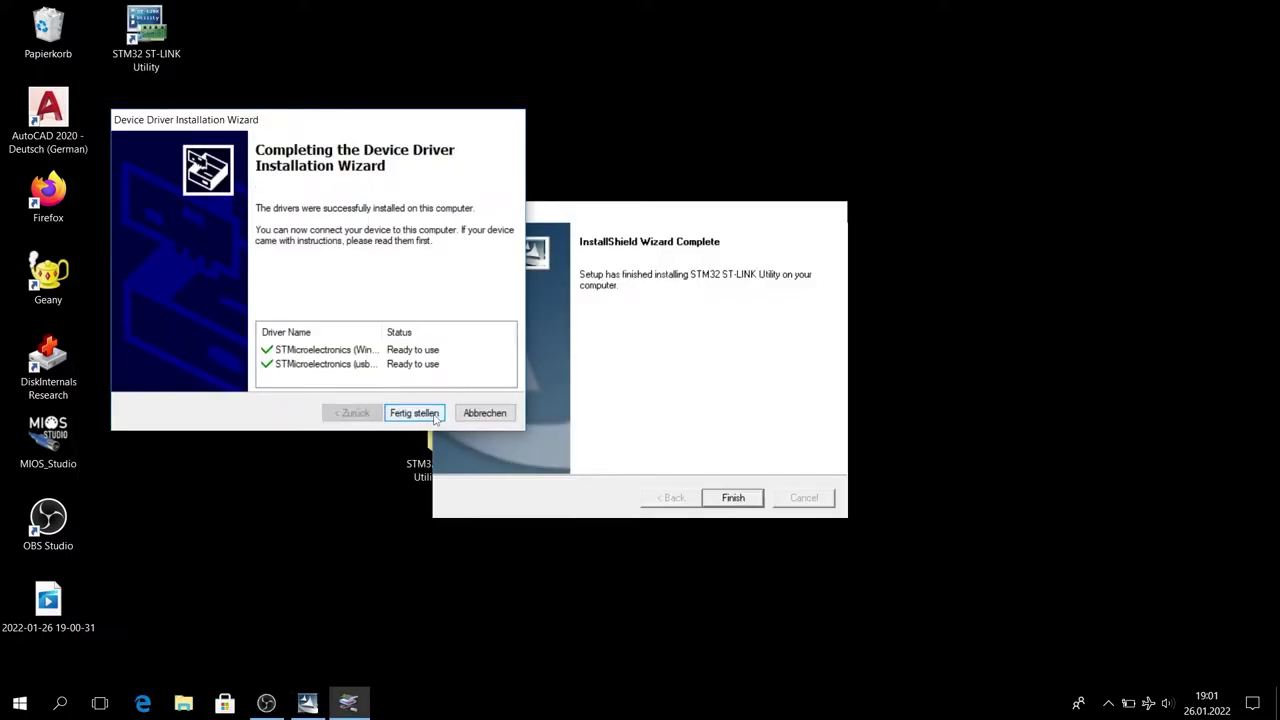
click(435, 417)
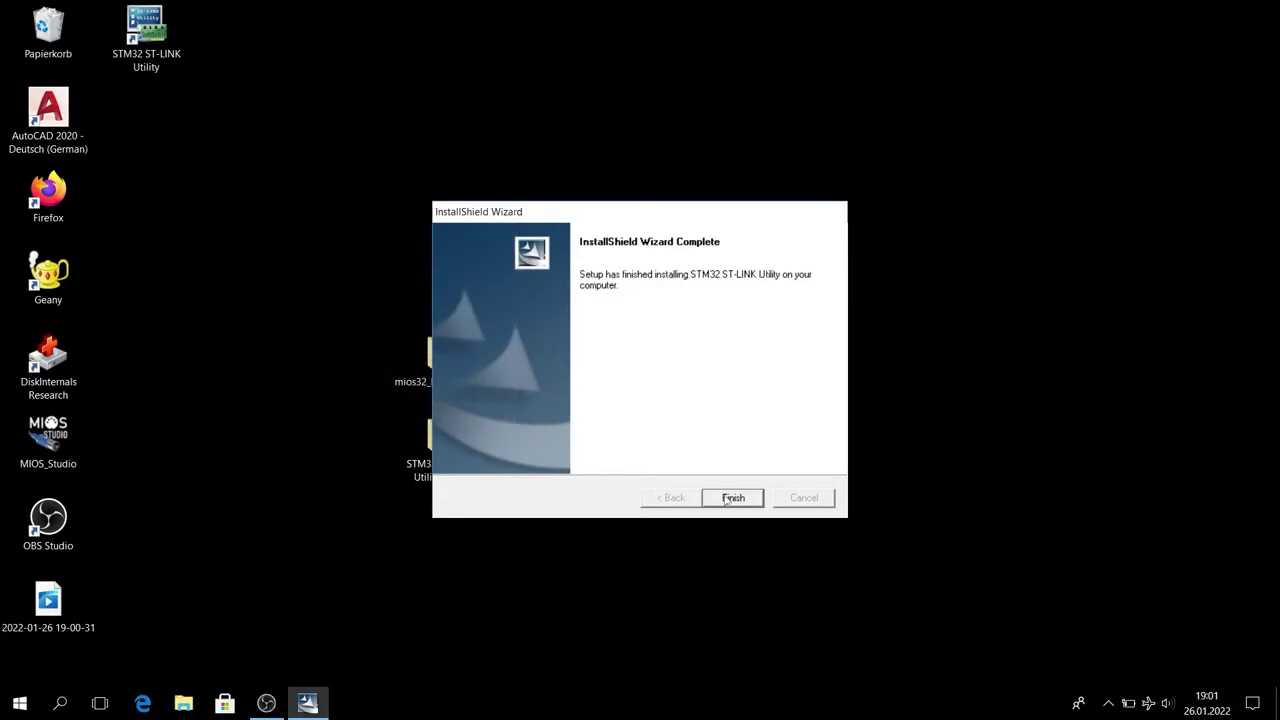
- Finish the ST-LINK Utility installer and select the browser address bar
click(740, 499)
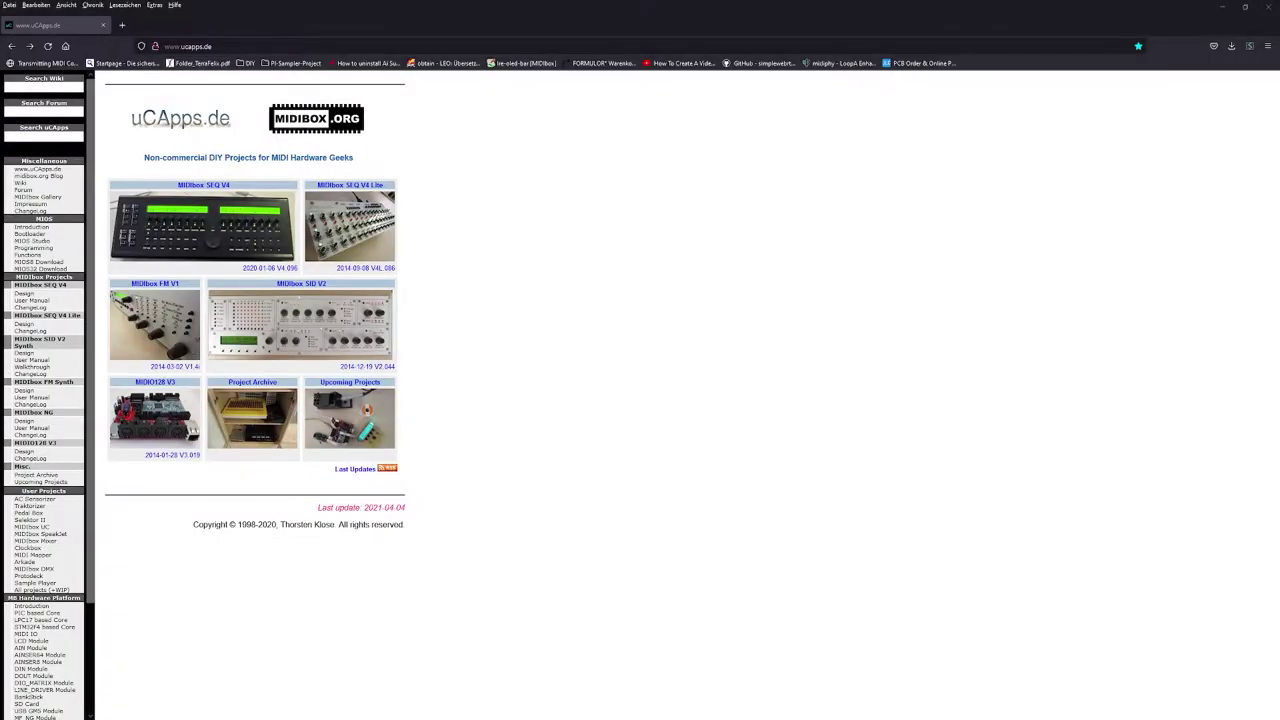
key(ctrl+l)
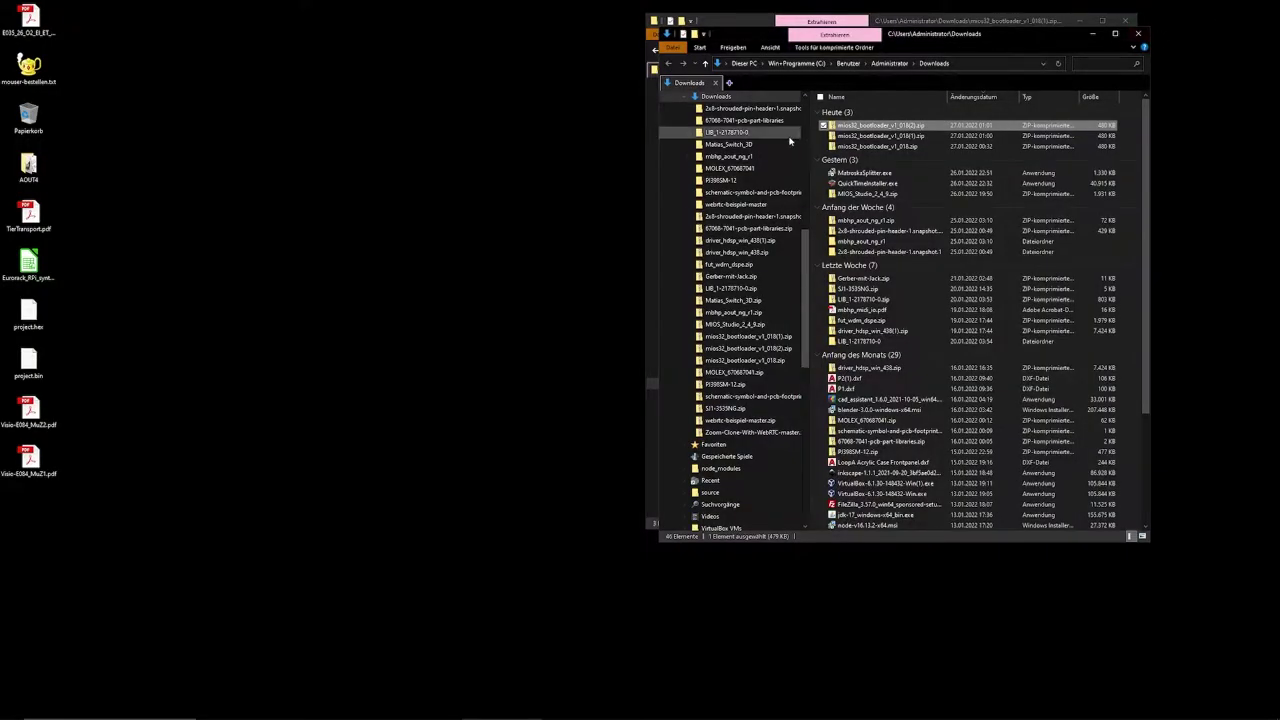
- Copy project.bin from mios32_bootloader_v1_018's MBHP_CORE_STM32F4 folder to the desktop, replacing the existing file
double_click(876, 126)
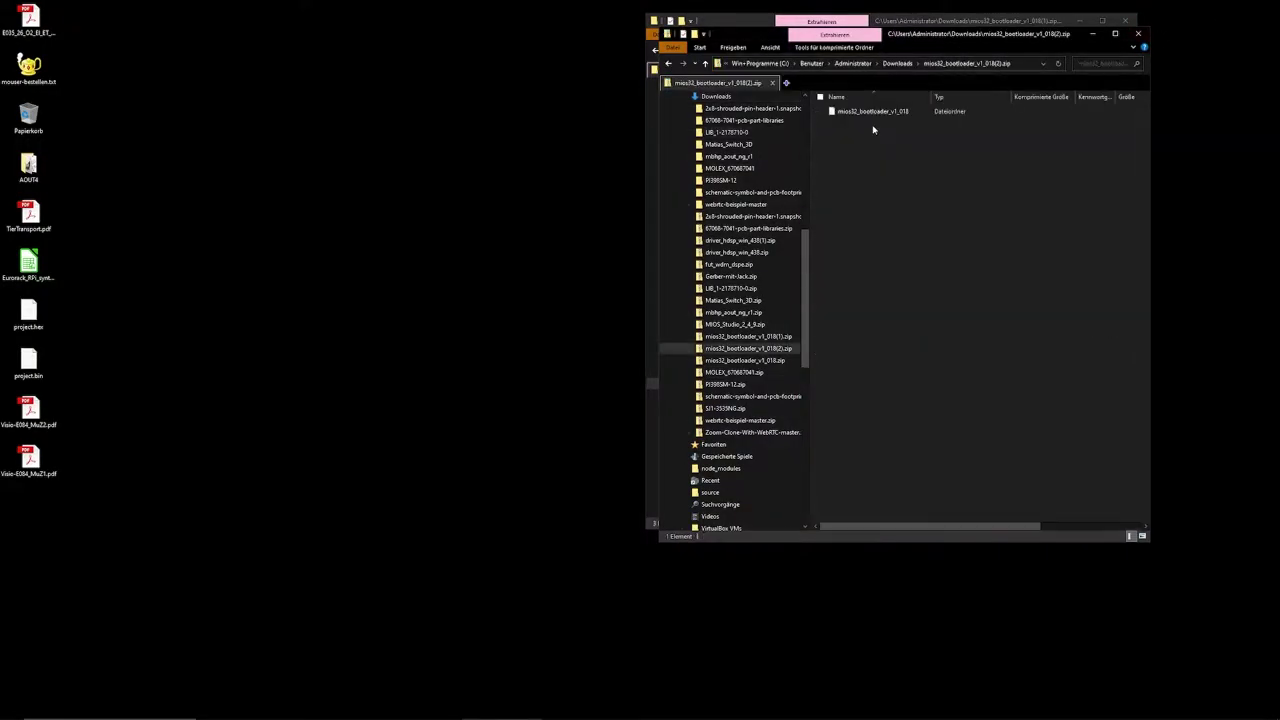
double_click(858, 112)
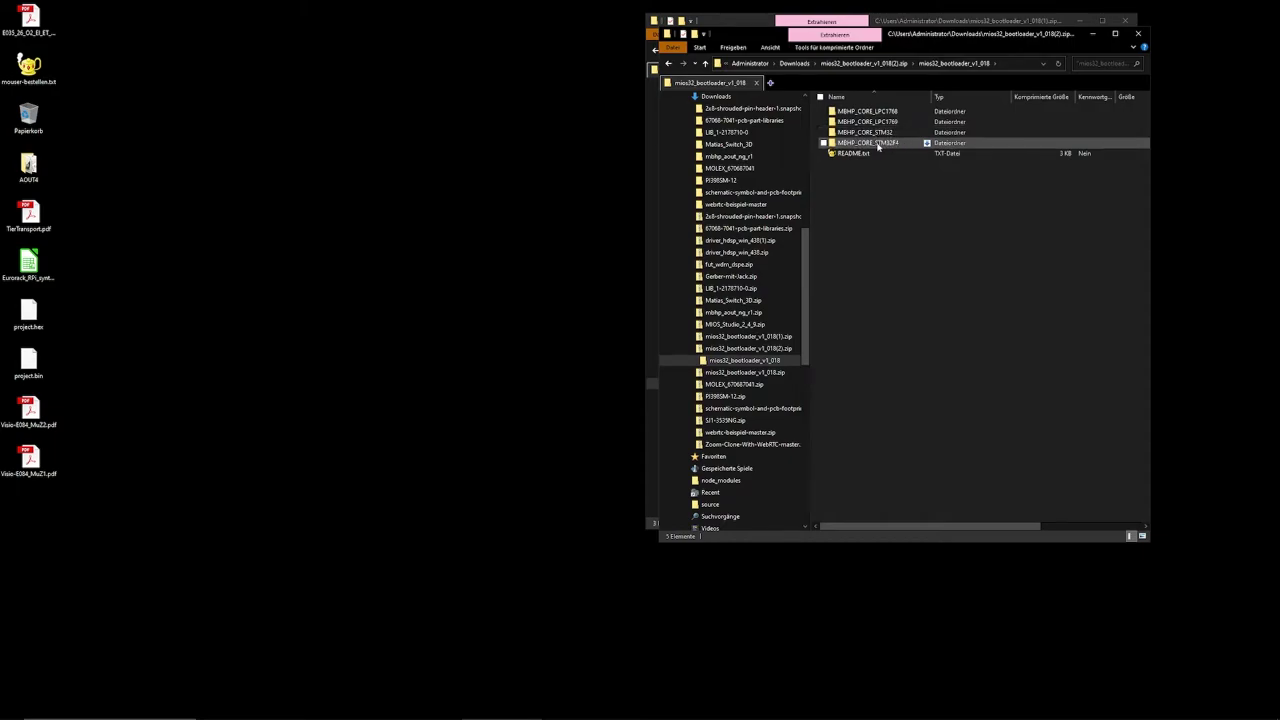
double_click(870, 143)
drag(866, 122, 361, 165)
click(618, 296)
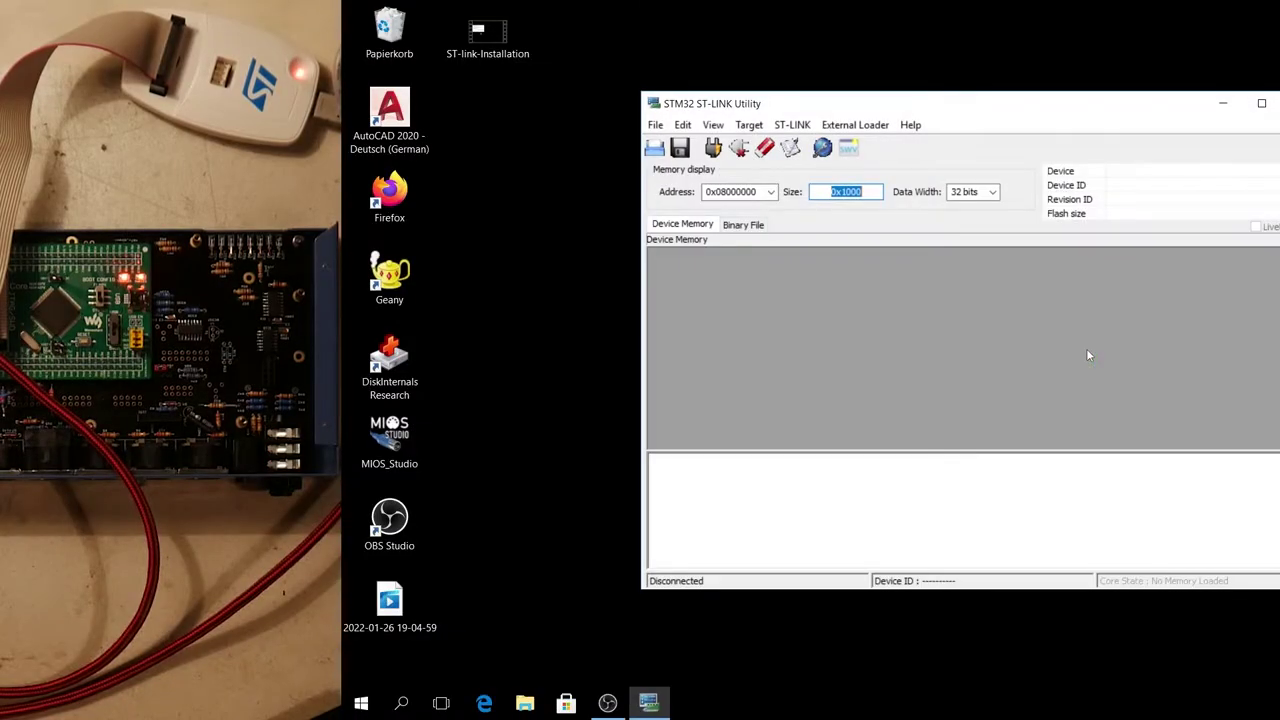
- Connect to the STM32F4 and load project.bin from mios32_bootloader_v1_018/MBHP_CORE_STM32F4
click(712, 150)
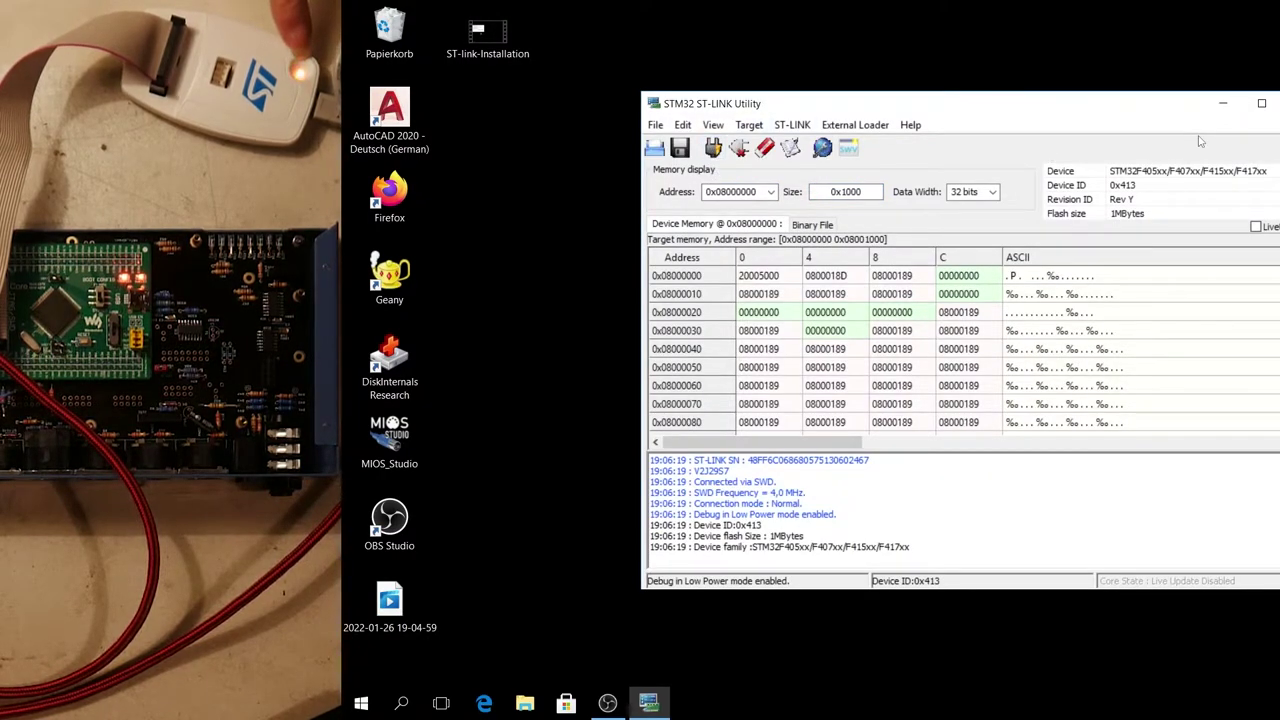
click(1260, 102)
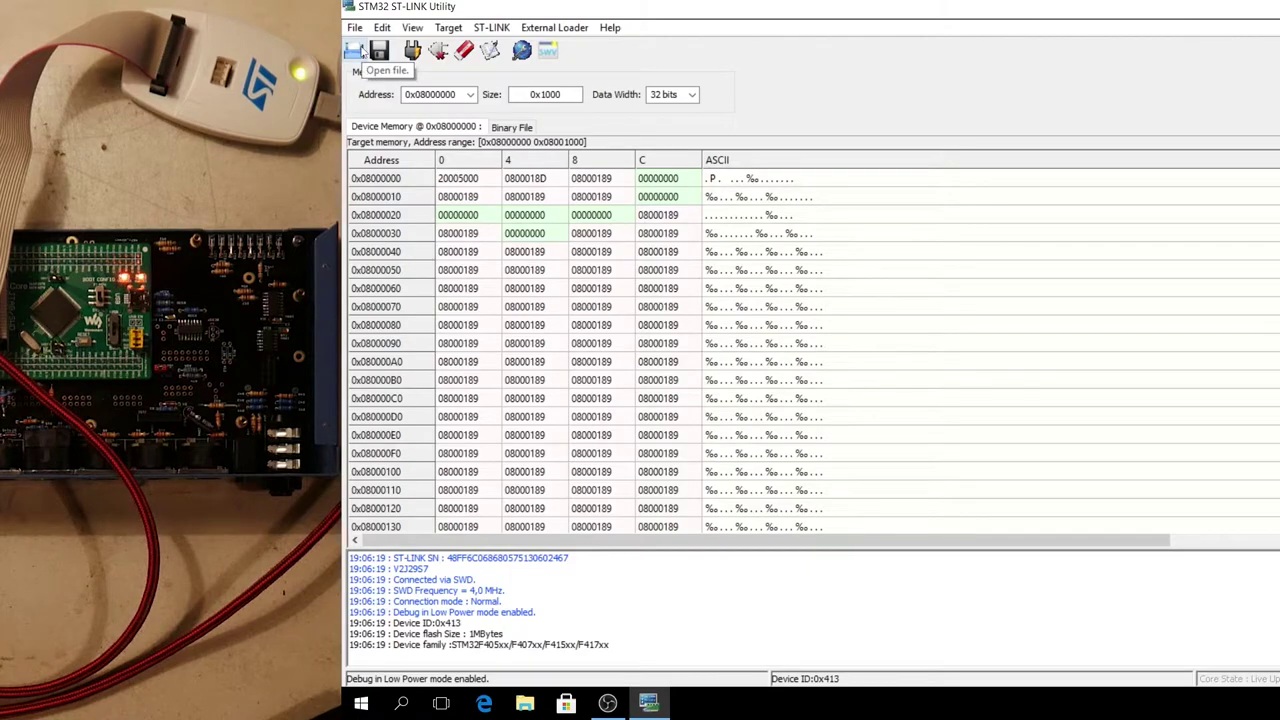
click(357, 52)
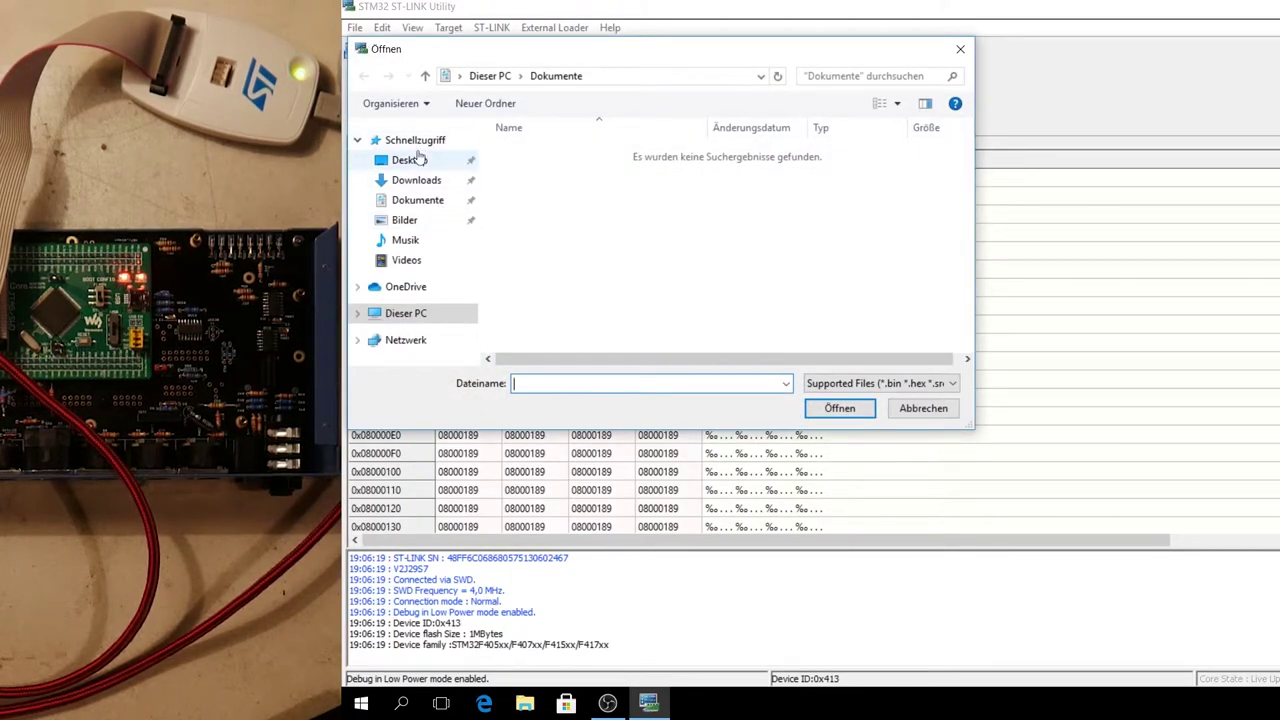
click(420, 160)
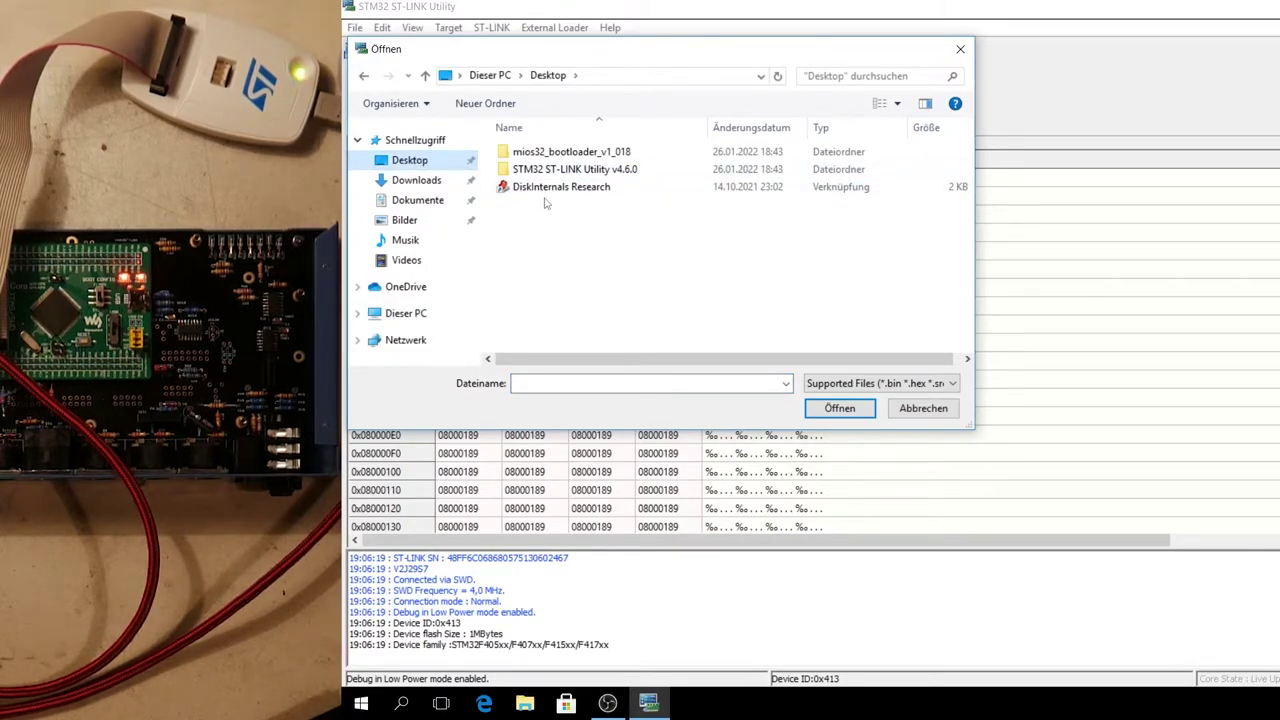
double_click(603, 151)
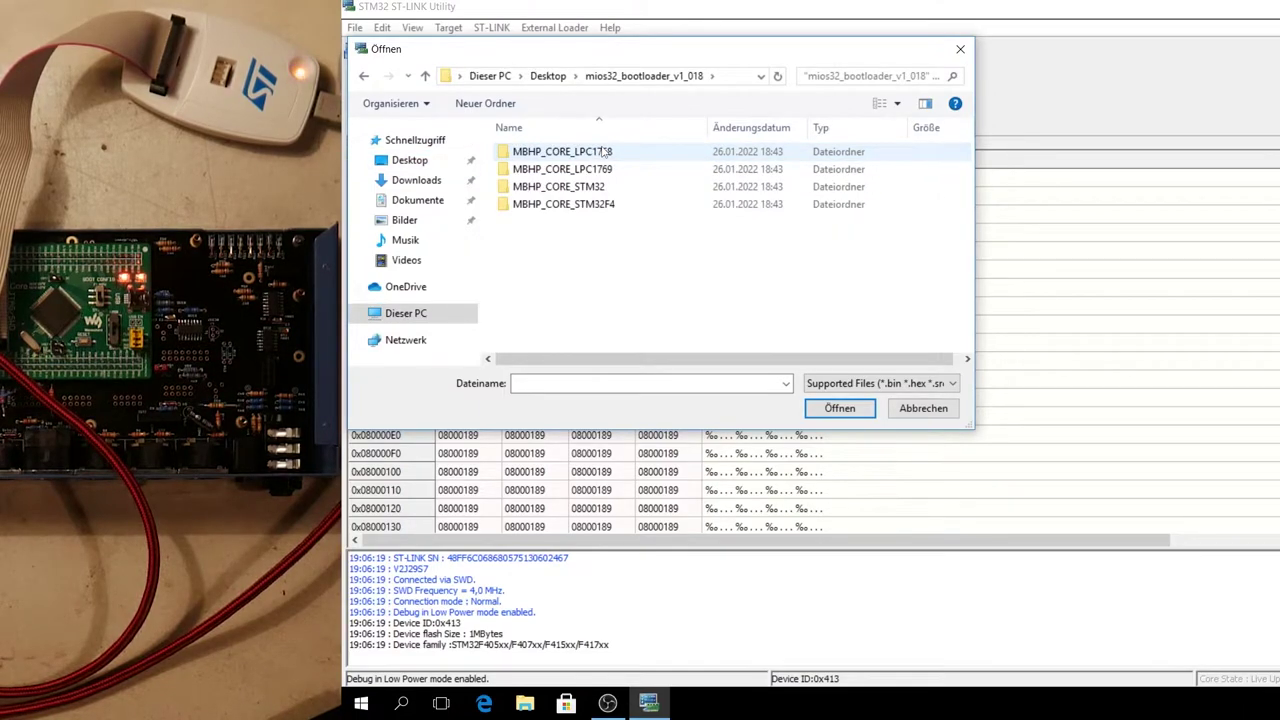
double_click(612, 206)
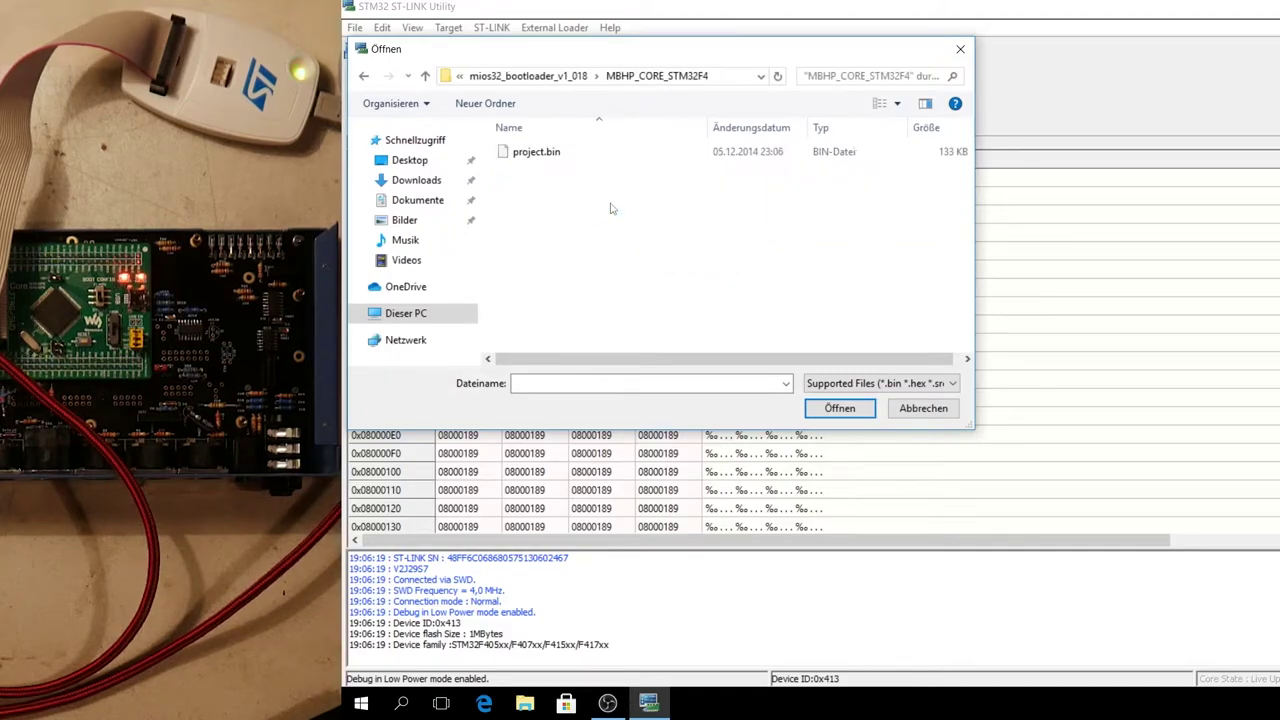
double_click(530, 153)
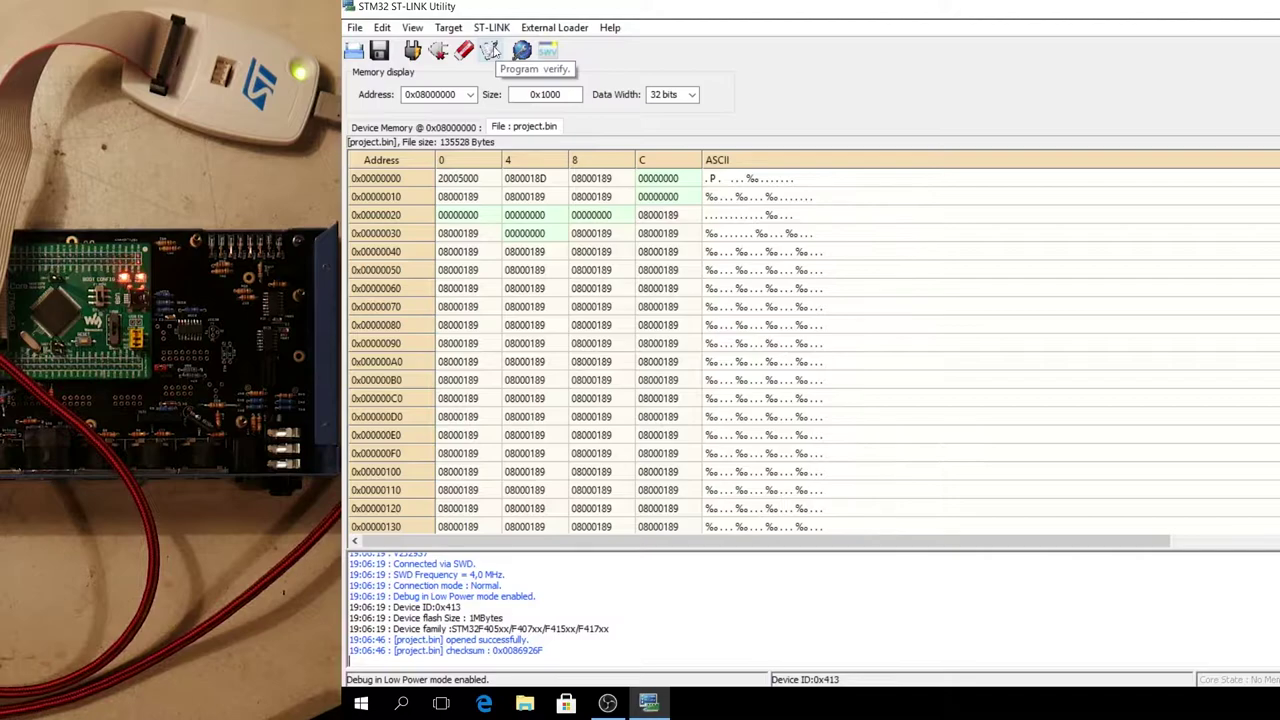
- Program and verify project.bin into flash at start address 0x08000000
click(490, 50)
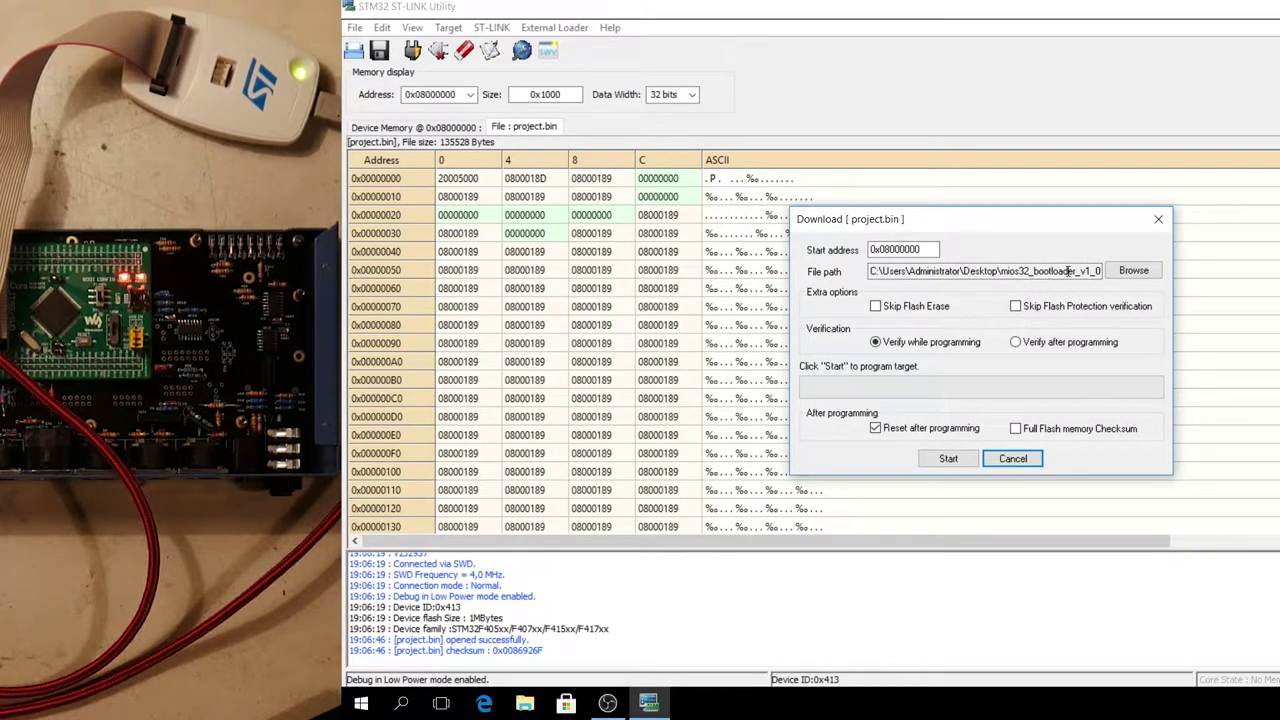
click(940, 462)
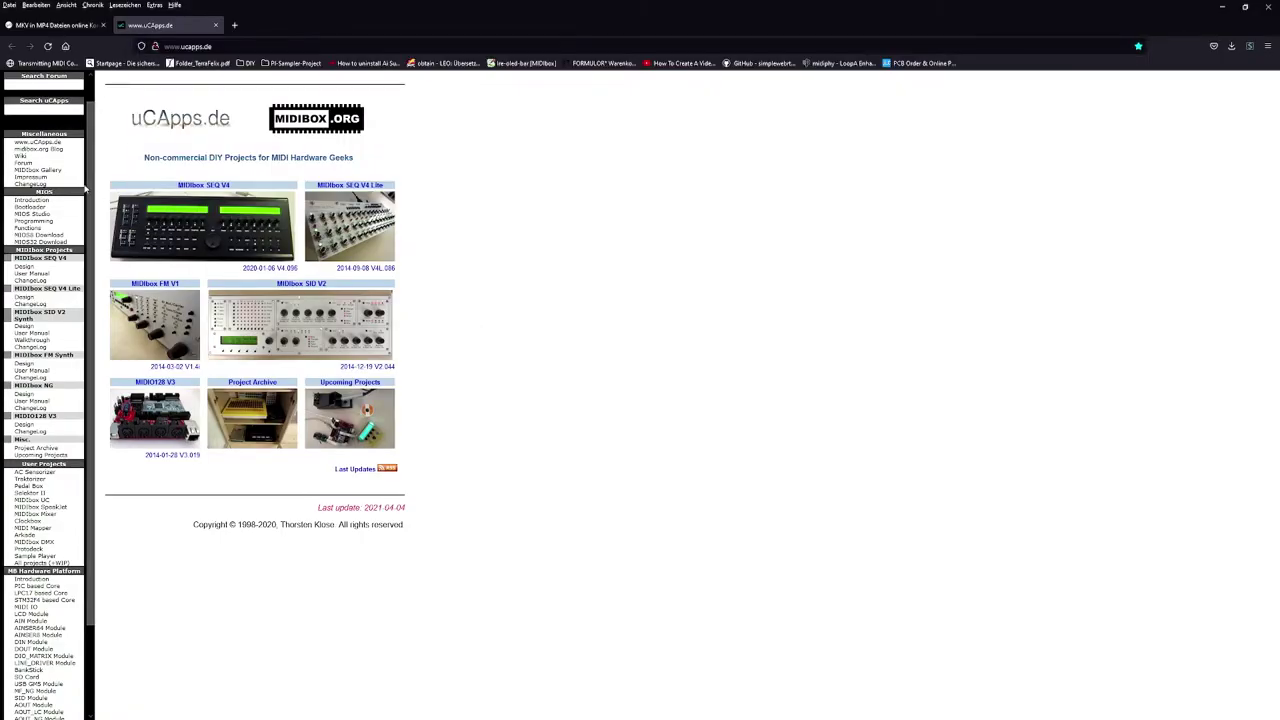
- Open the uCApps MIOS Studio page, then launch MIOS_Studio.exe from MIOS_Studio_2_4_9.zip
click(40, 220)
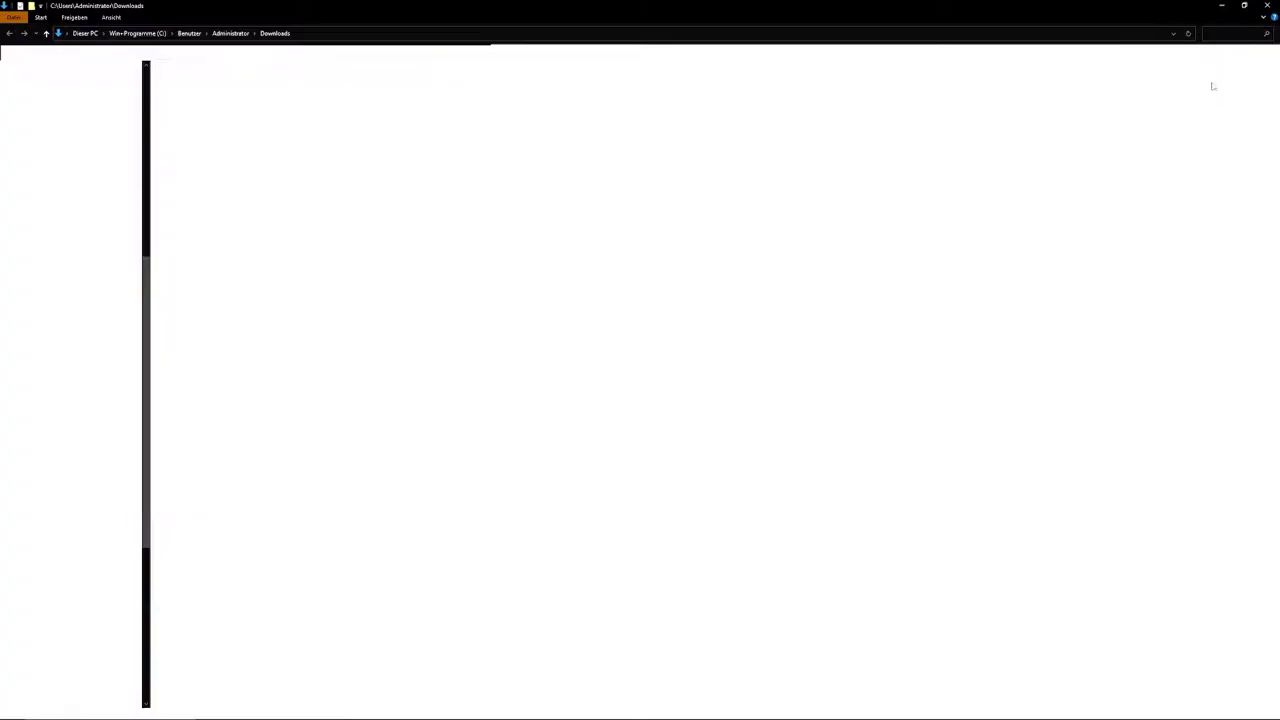
double_click(257, 98)
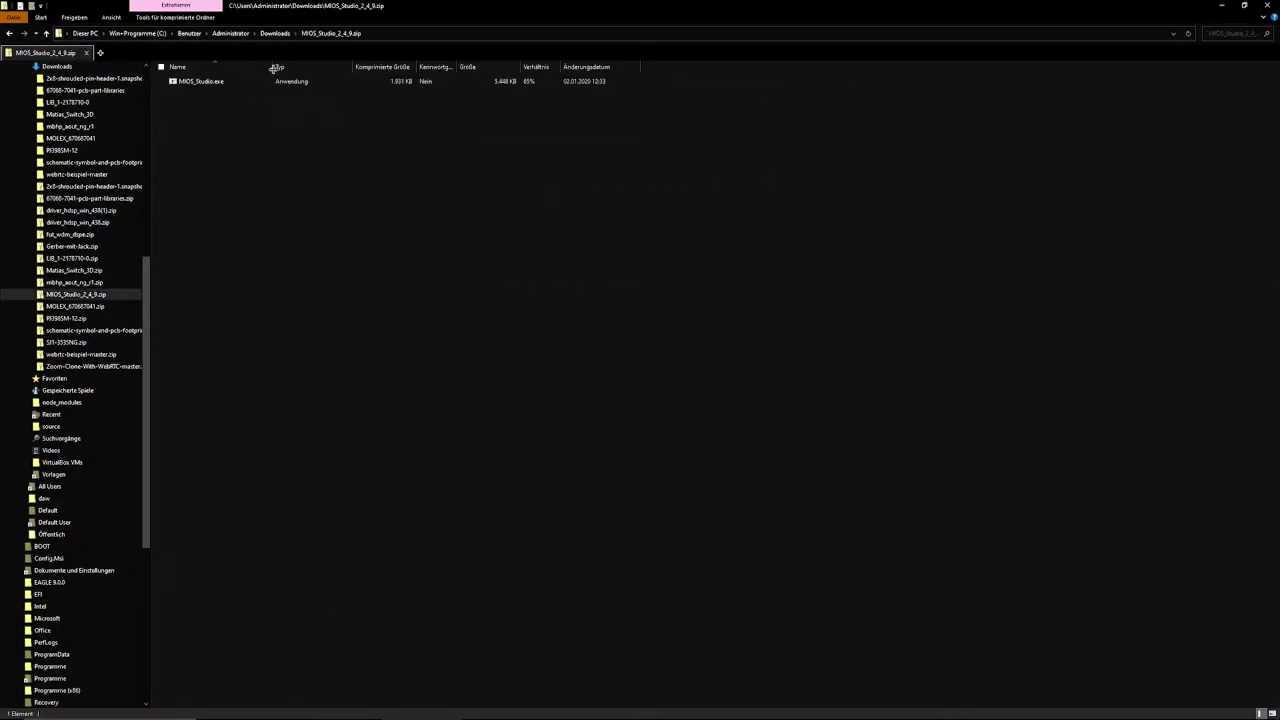
drag(346, 5, 568, 154)
double_click(510, 231)
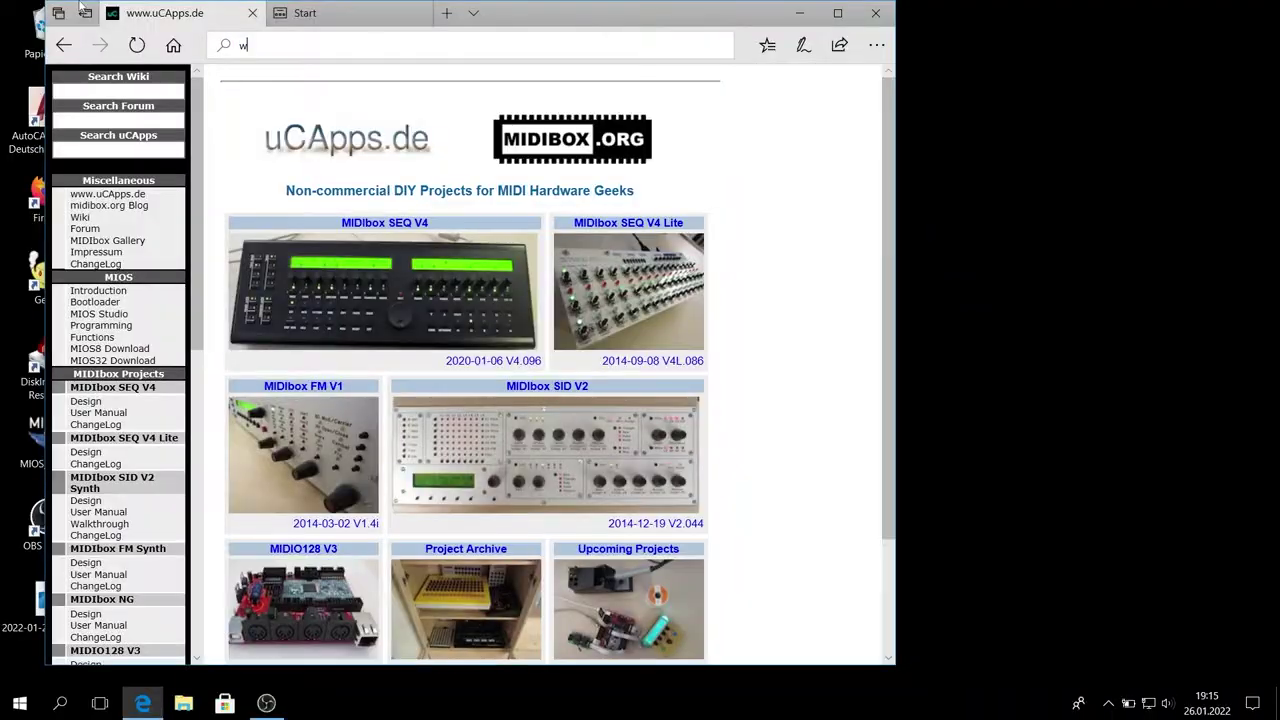
text(ww.midiph)
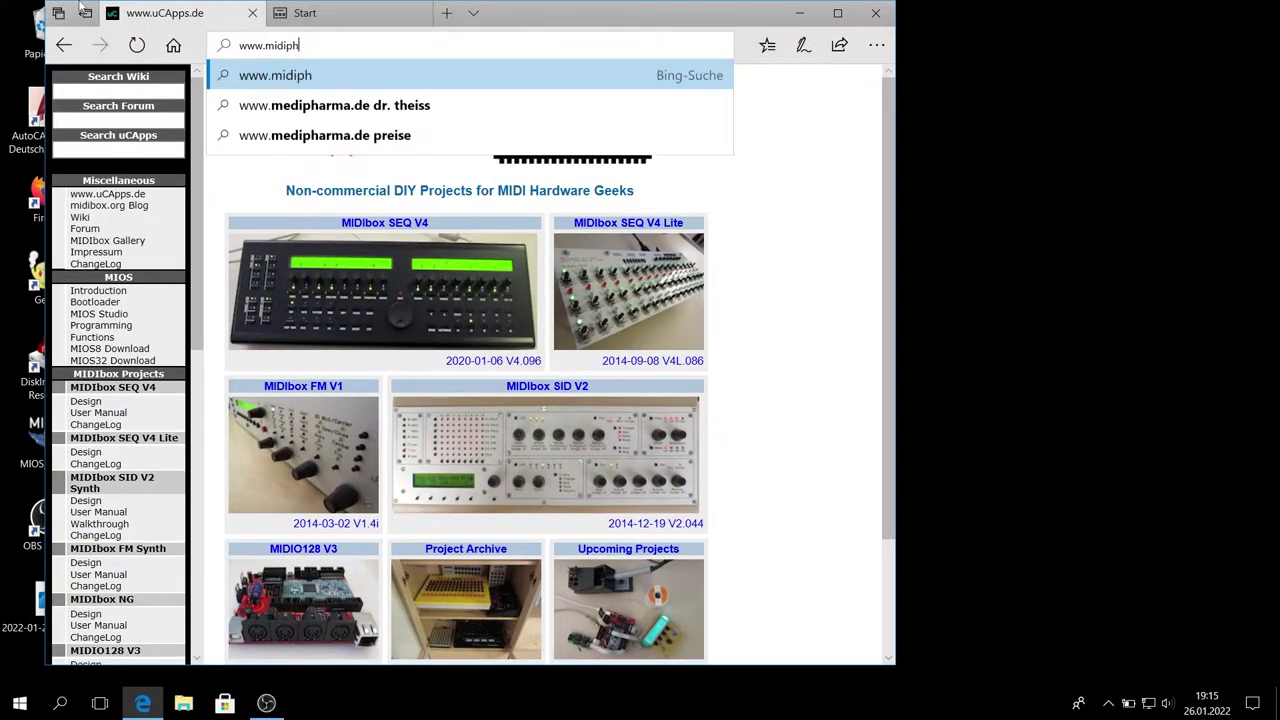
text(y.co)
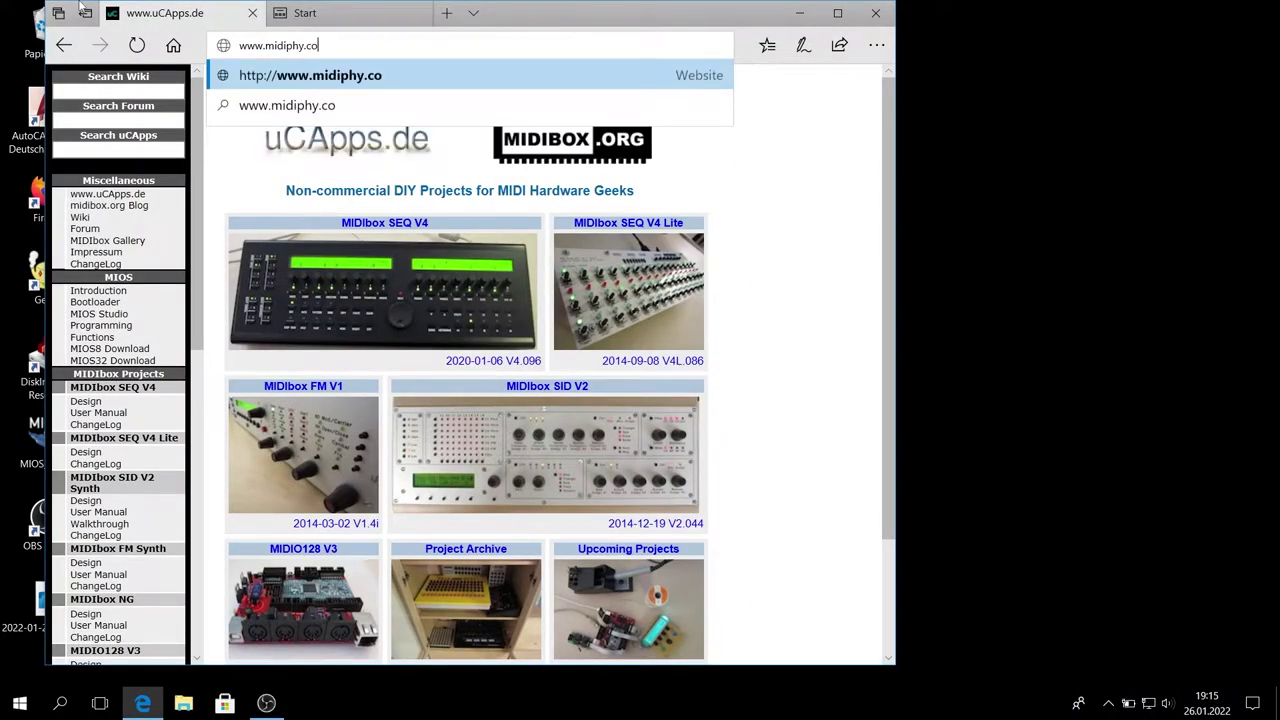
text(m)
key(Return)
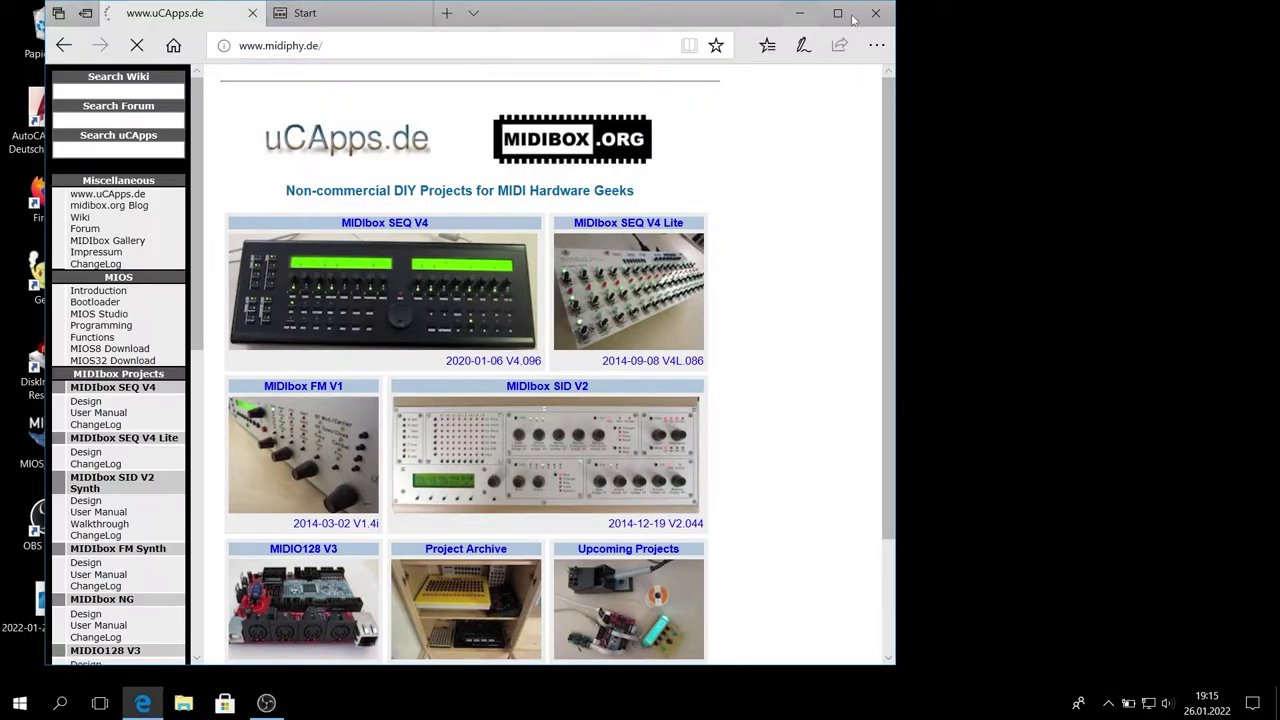
click(838, 13)
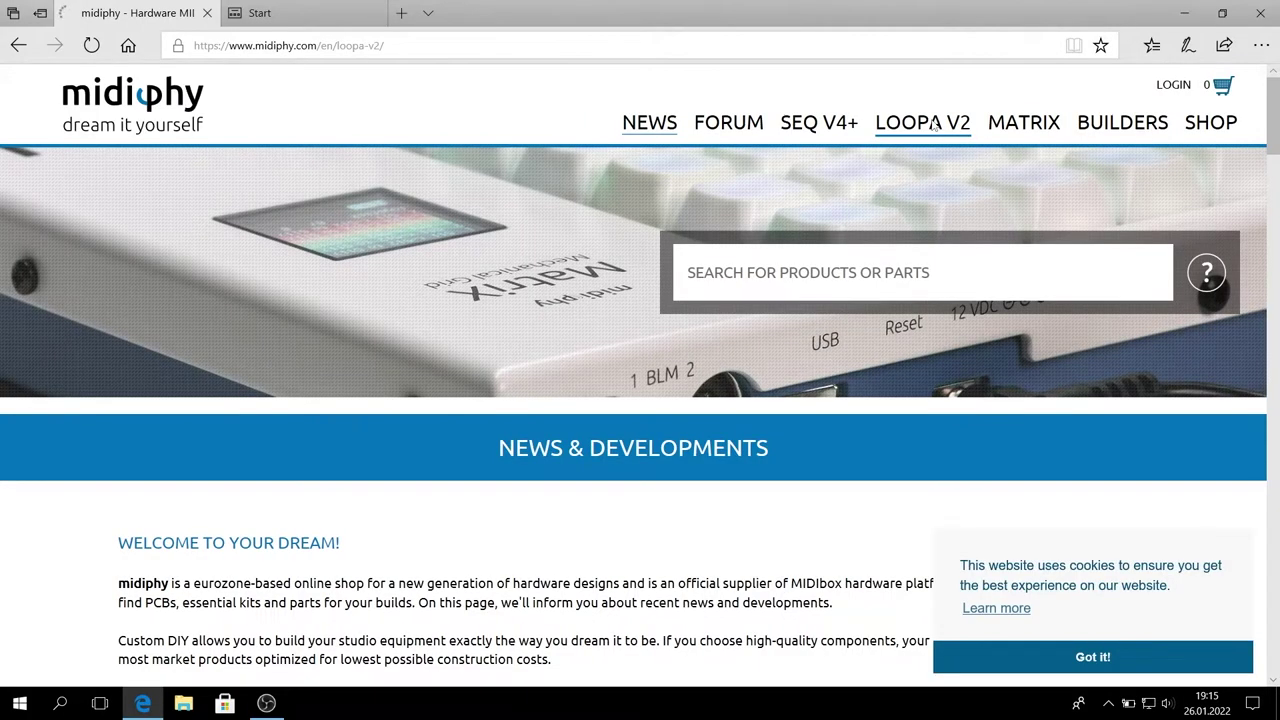
- Download LoopA_Firmware_v208.zip from the LOOPA V2 page, then close Edge
click(933, 123)
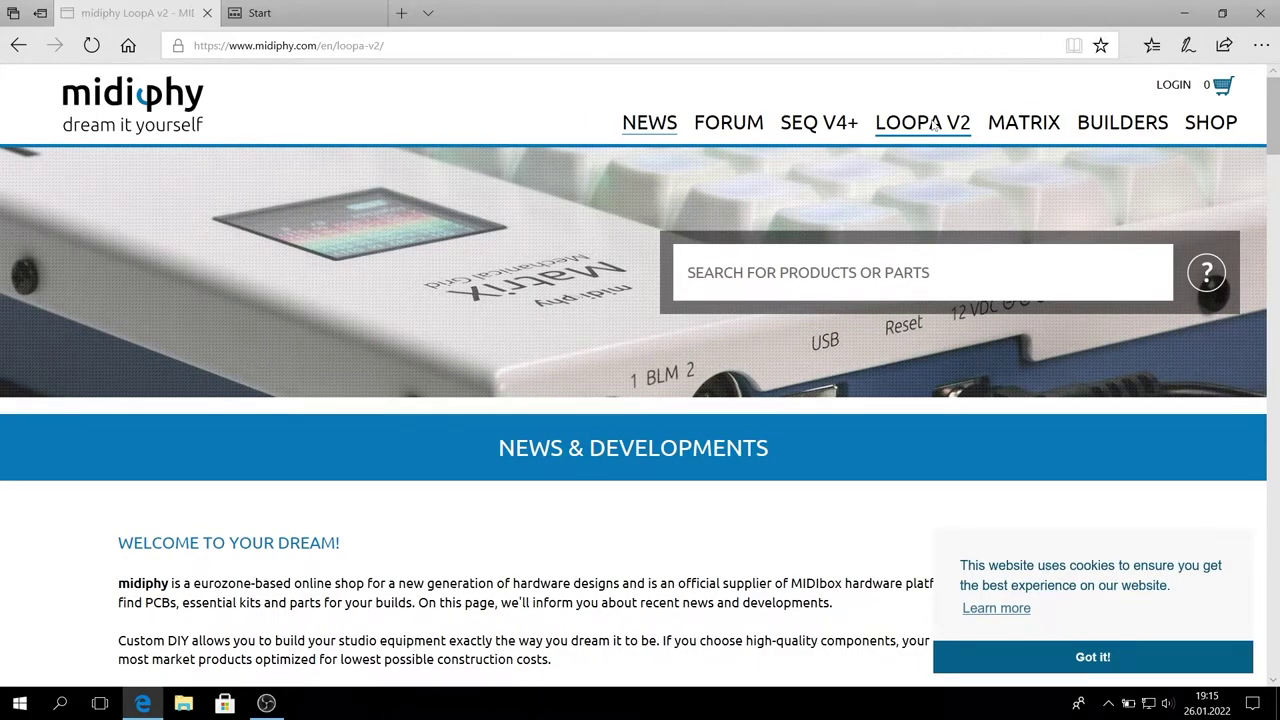
drag(1273, 103, 1273, 175)
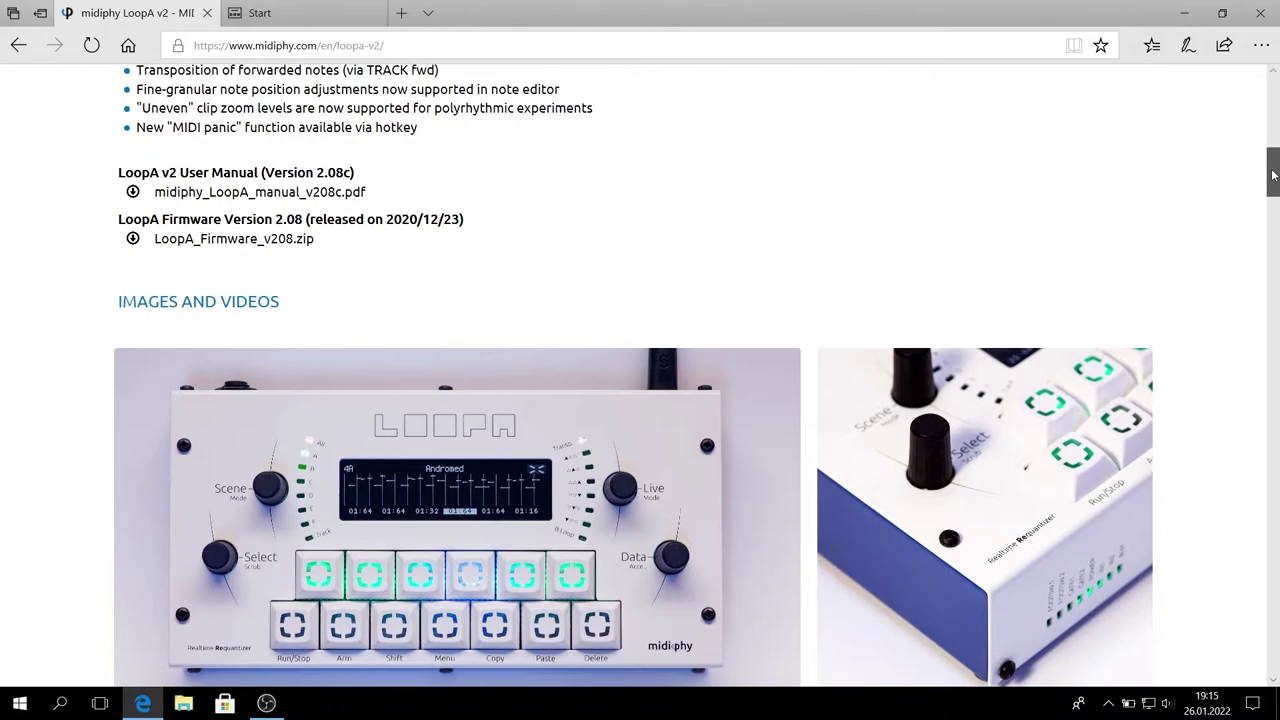
click(200, 240)
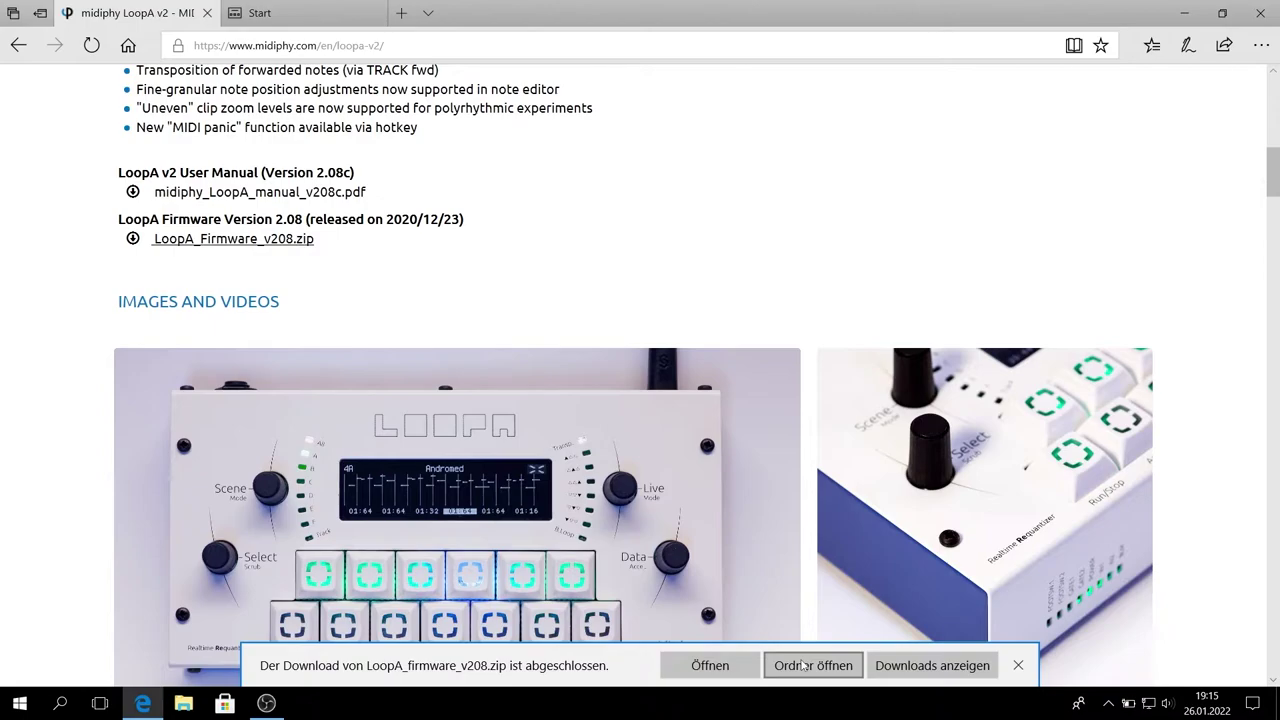
key(alt+F4)
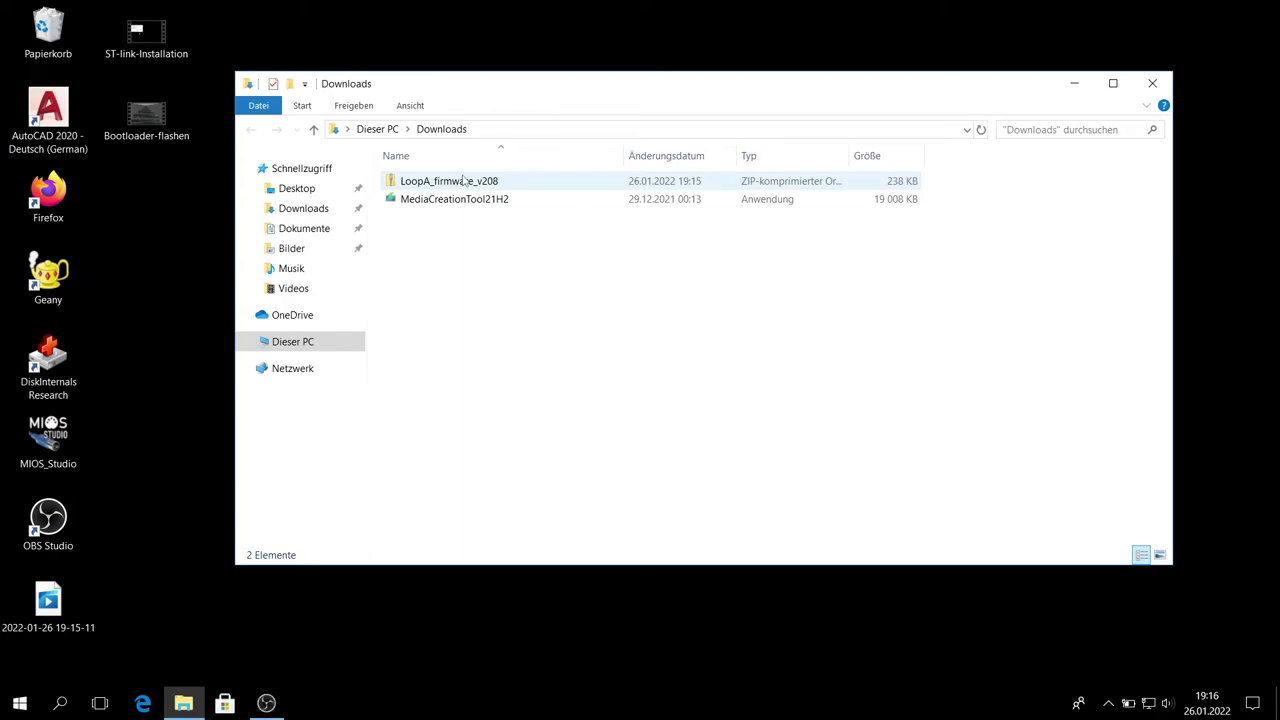
- Extract project.hex from the LoopA_firmware_v208 zip onto the desktop, then close the folder window
right_click(464, 180)
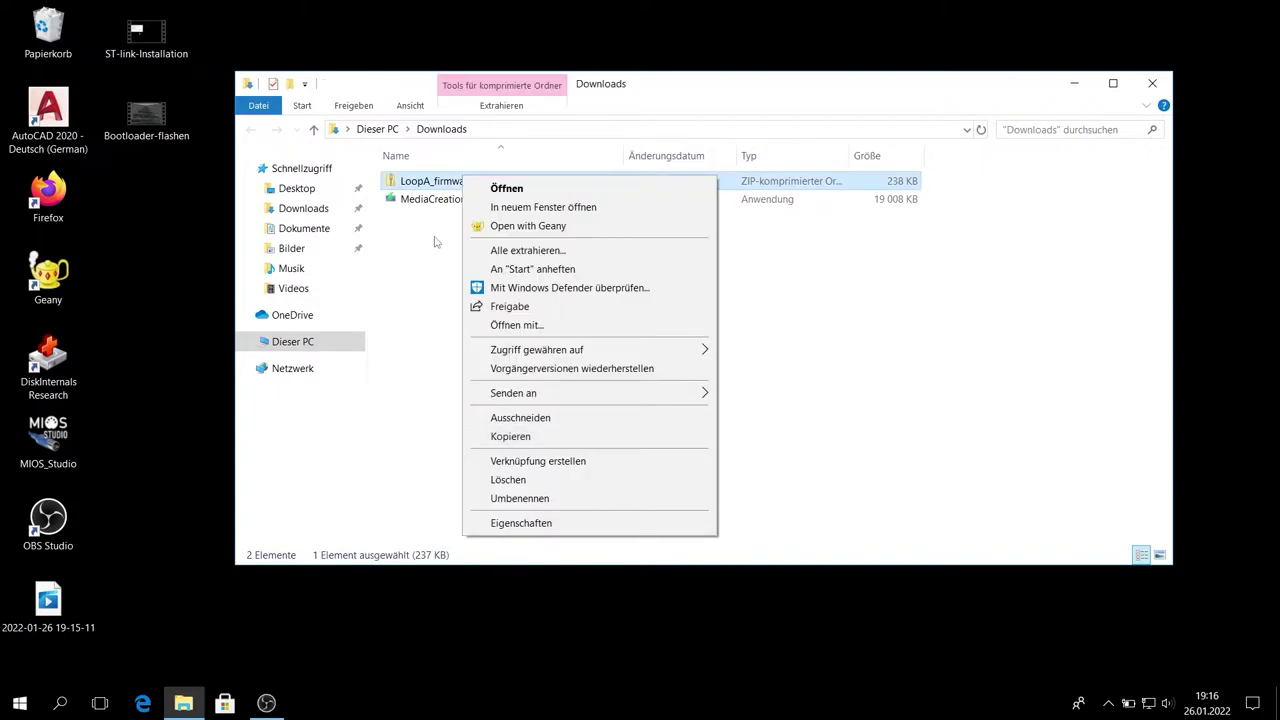
double_click(446, 186)
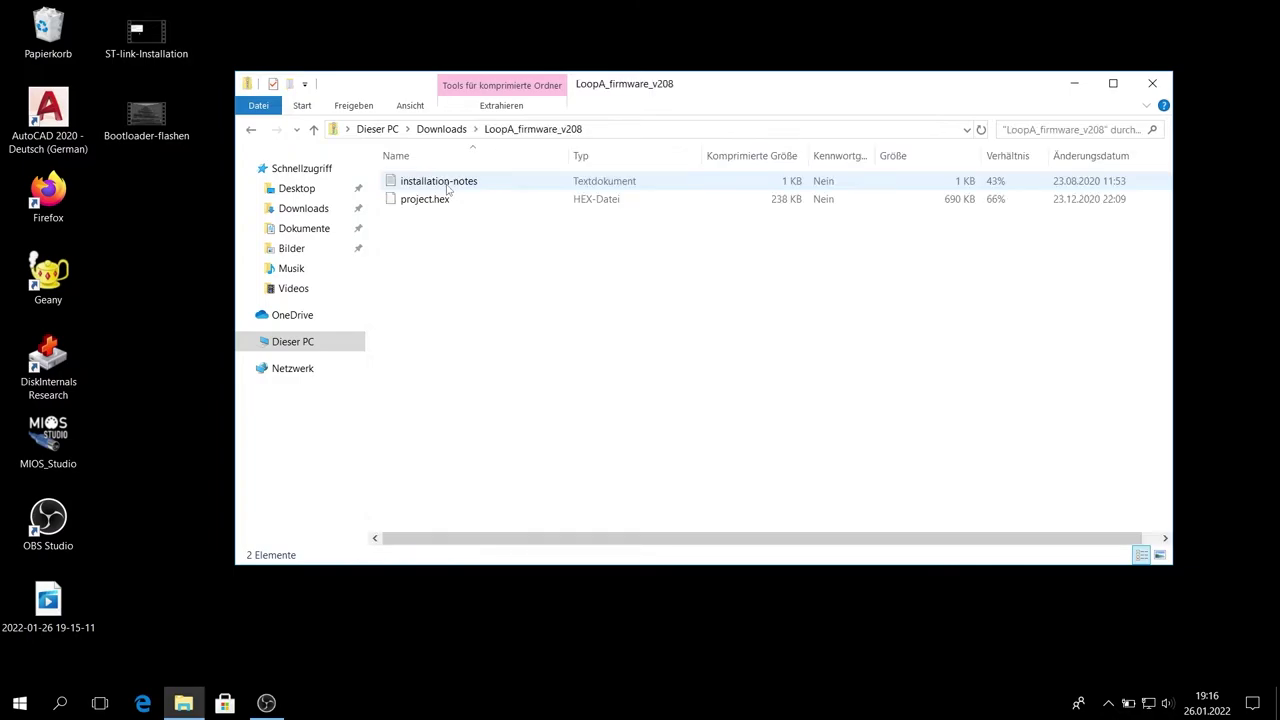
drag(447, 198, 180, 297)
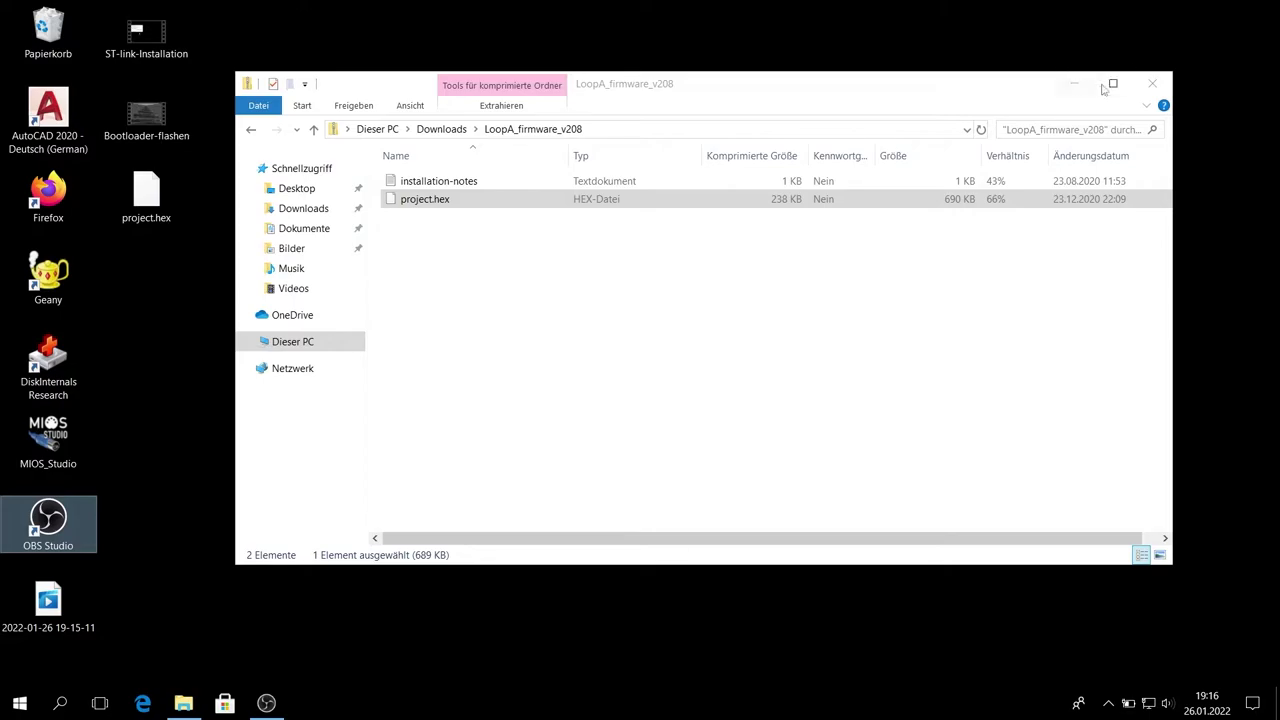
click(1152, 84)
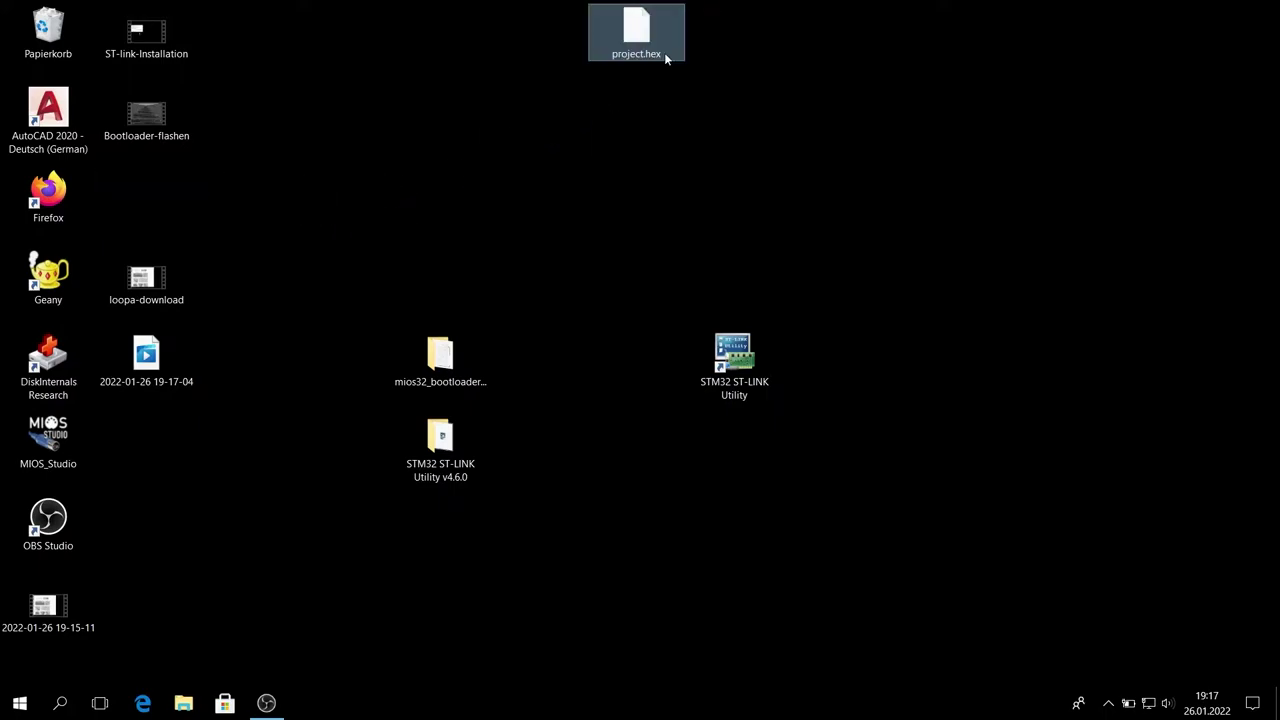
- Launch MIOS Studio with MIOS32 selected as both MIDI input and MIDI output
click(70, 436)
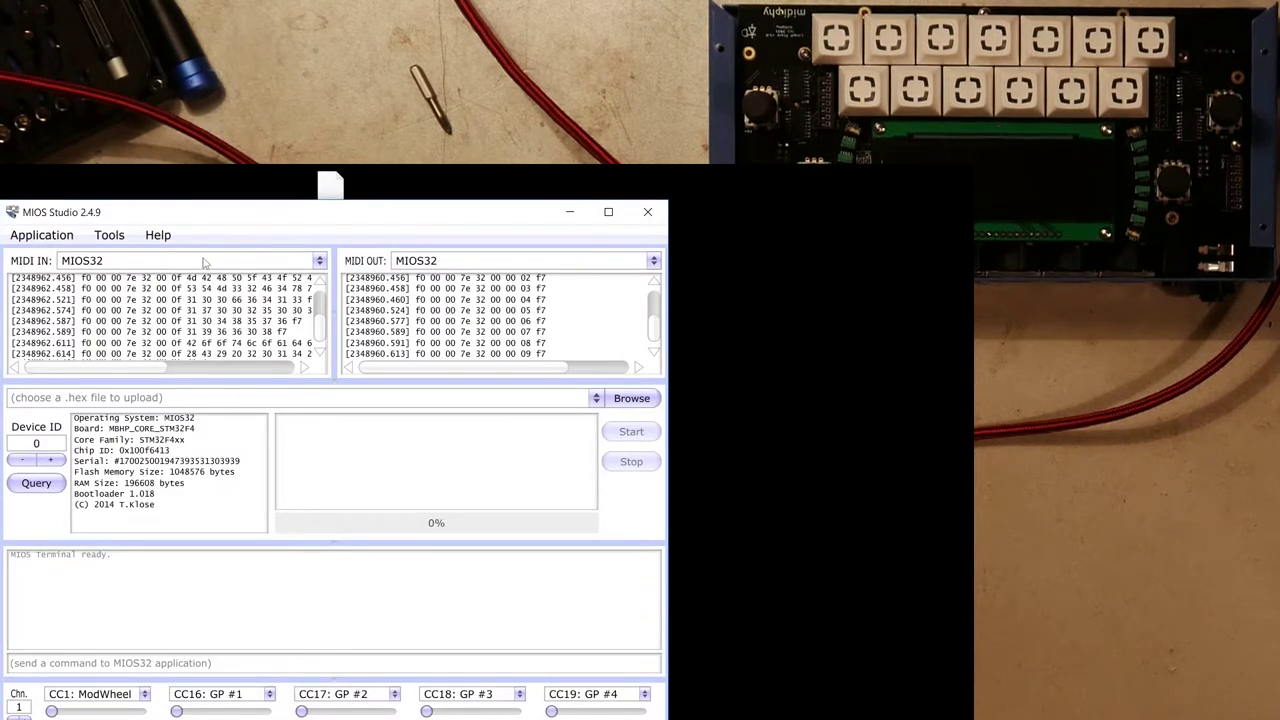
click(192, 304)
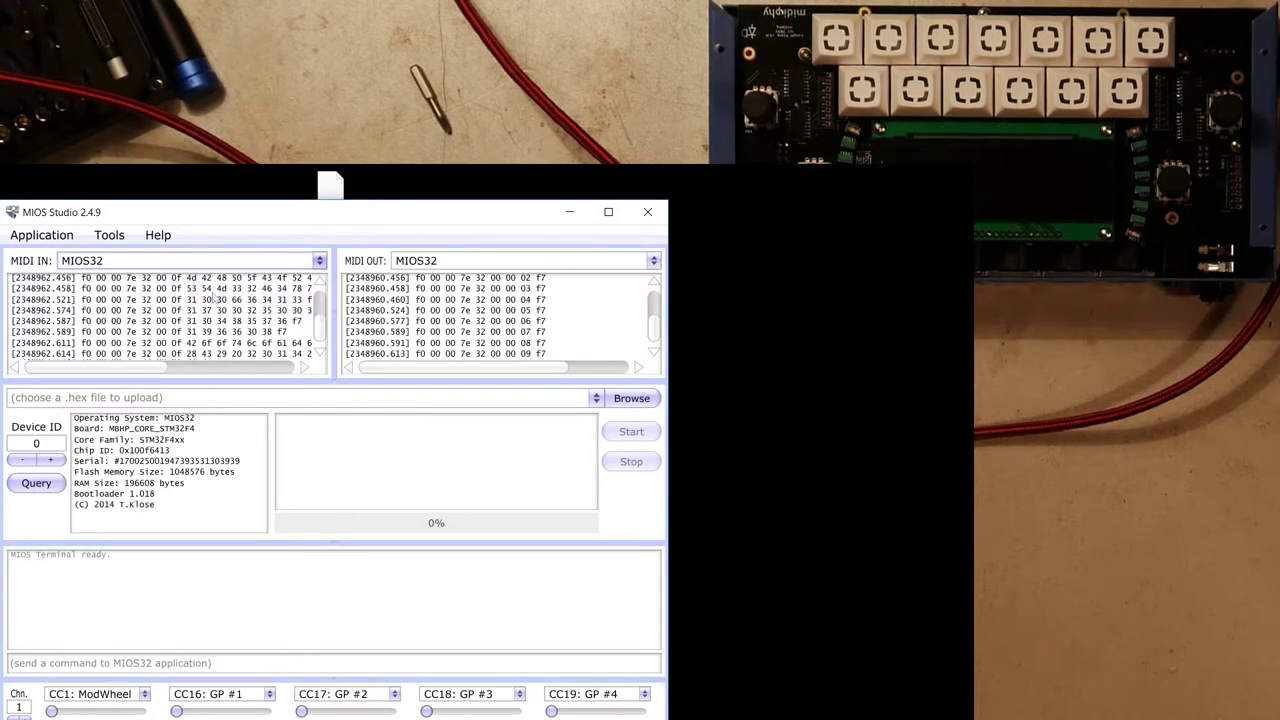
click(450, 259)
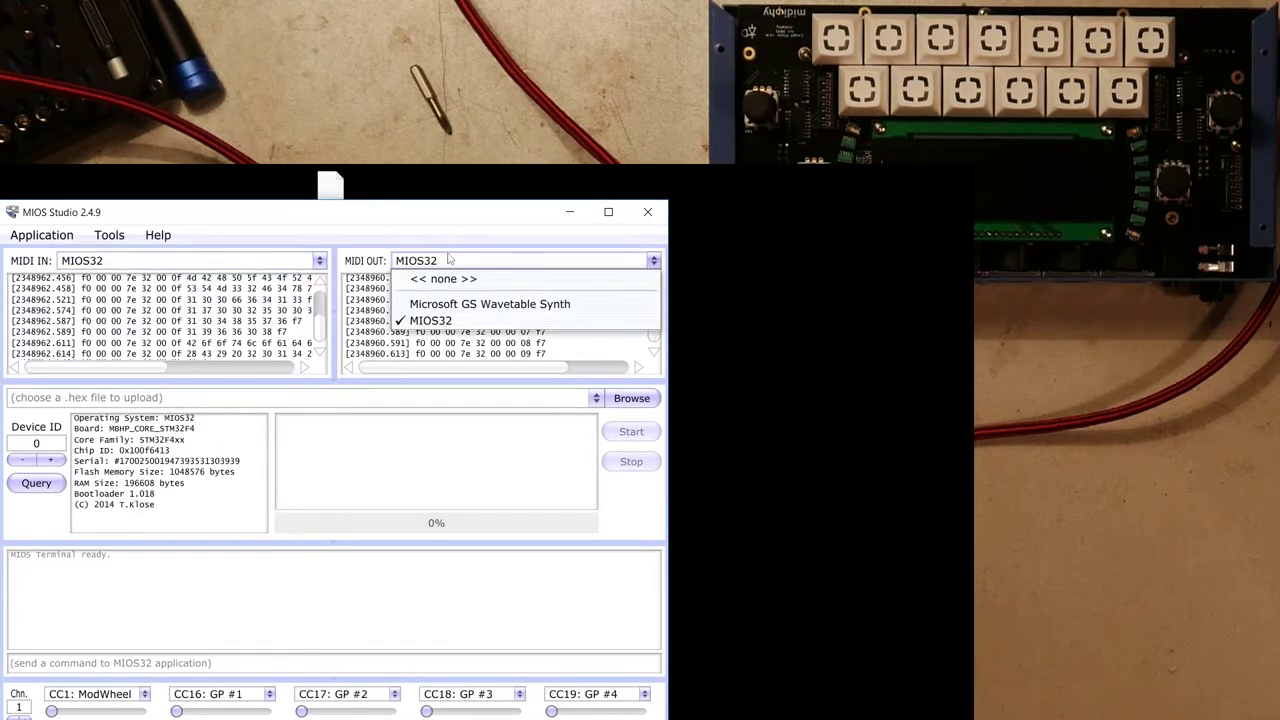
click(450, 320)
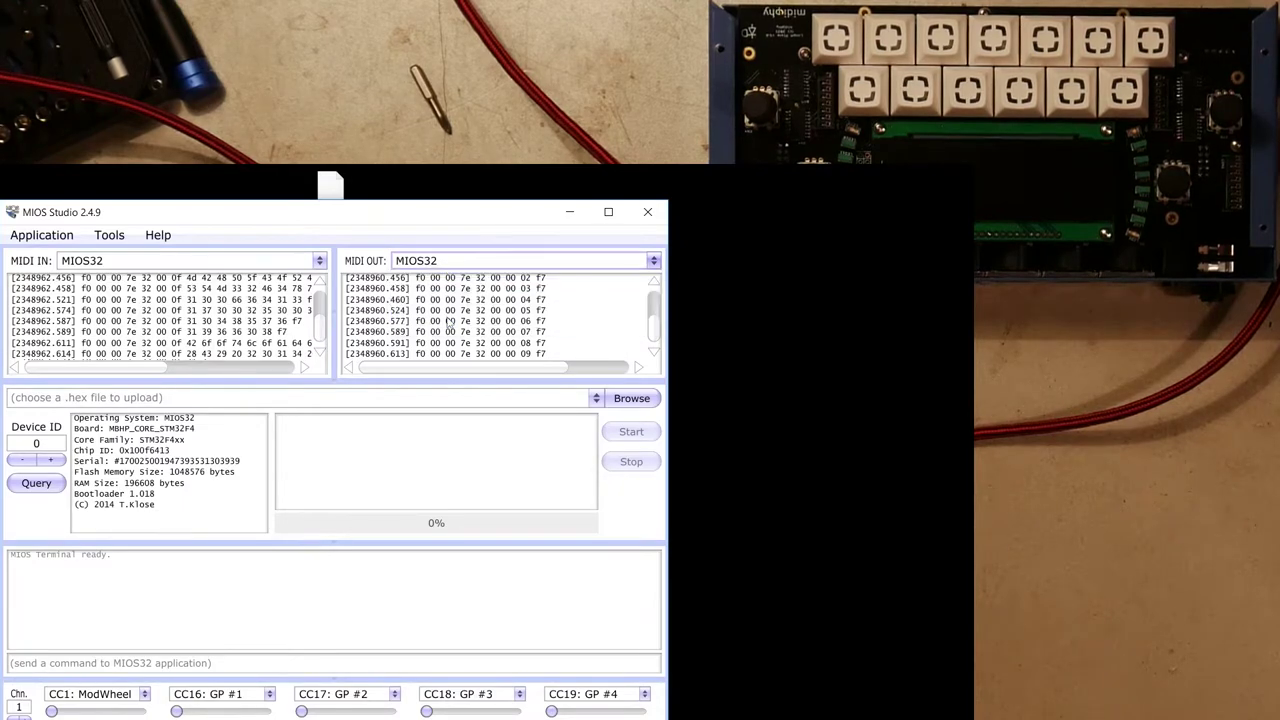
- Load Desktop\project.hex and start uploading it to the MIOS32 core
click(632, 399)
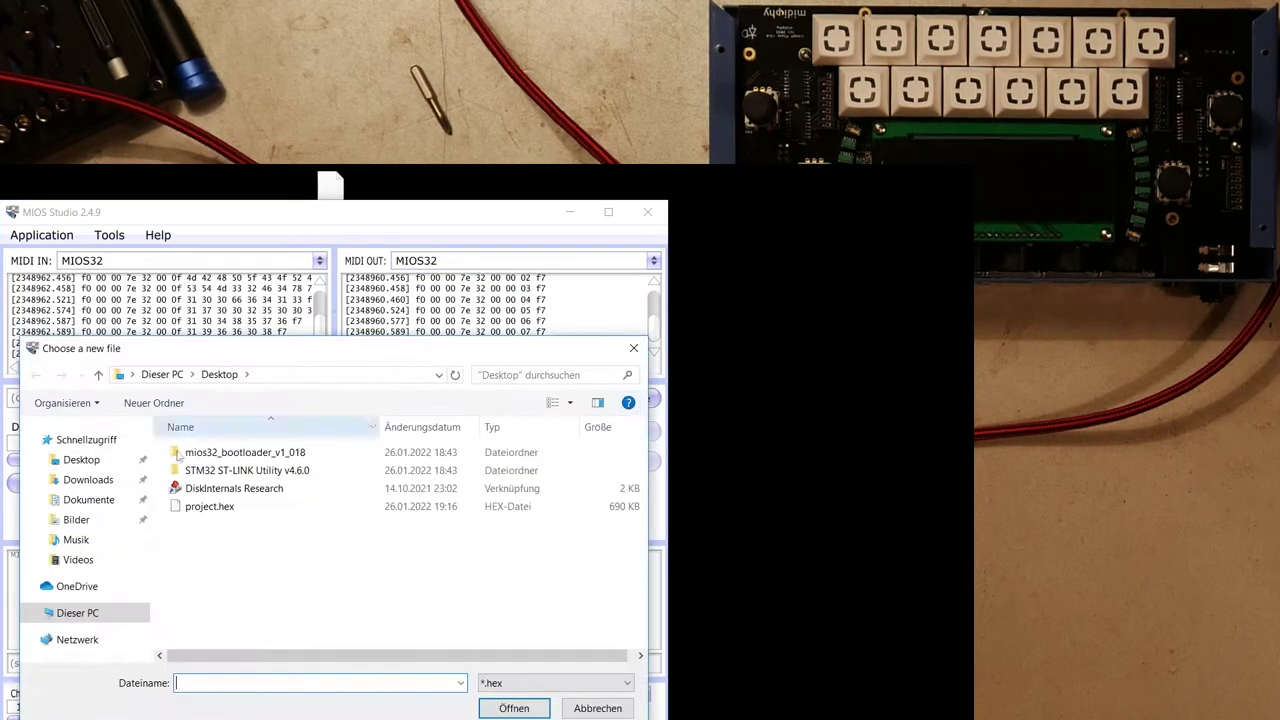
double_click(216, 515)
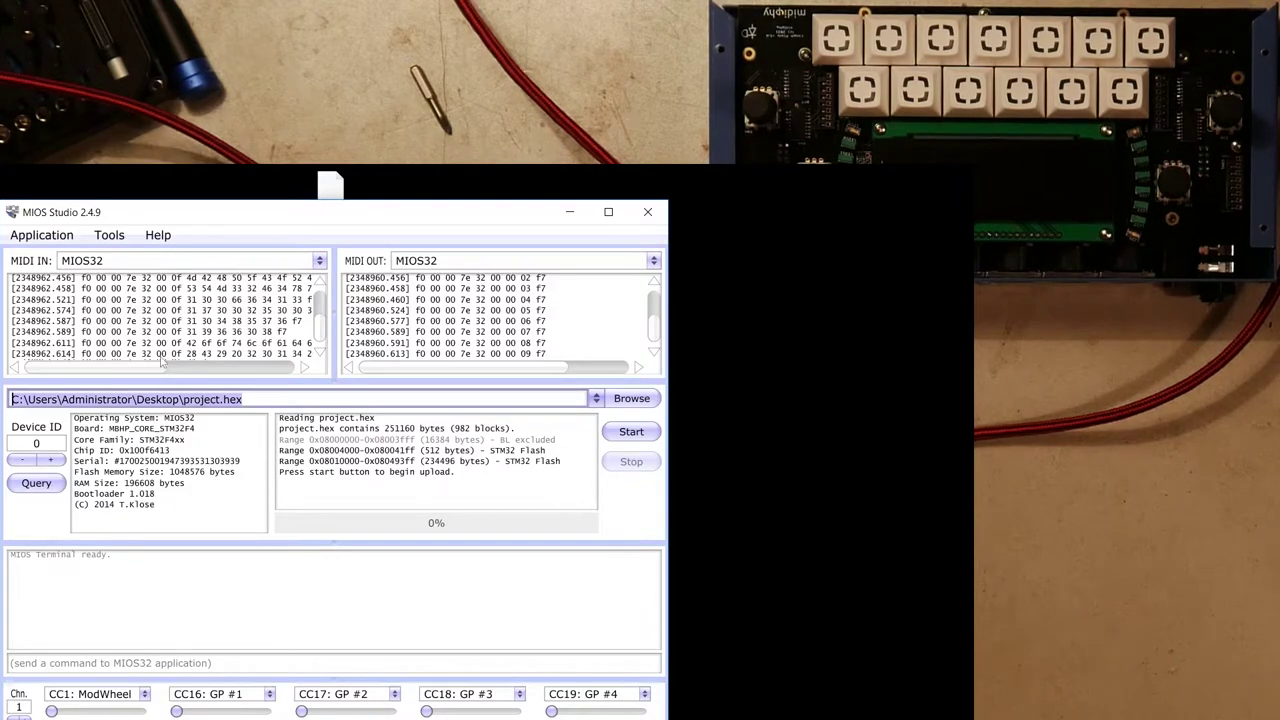
click(648, 438)
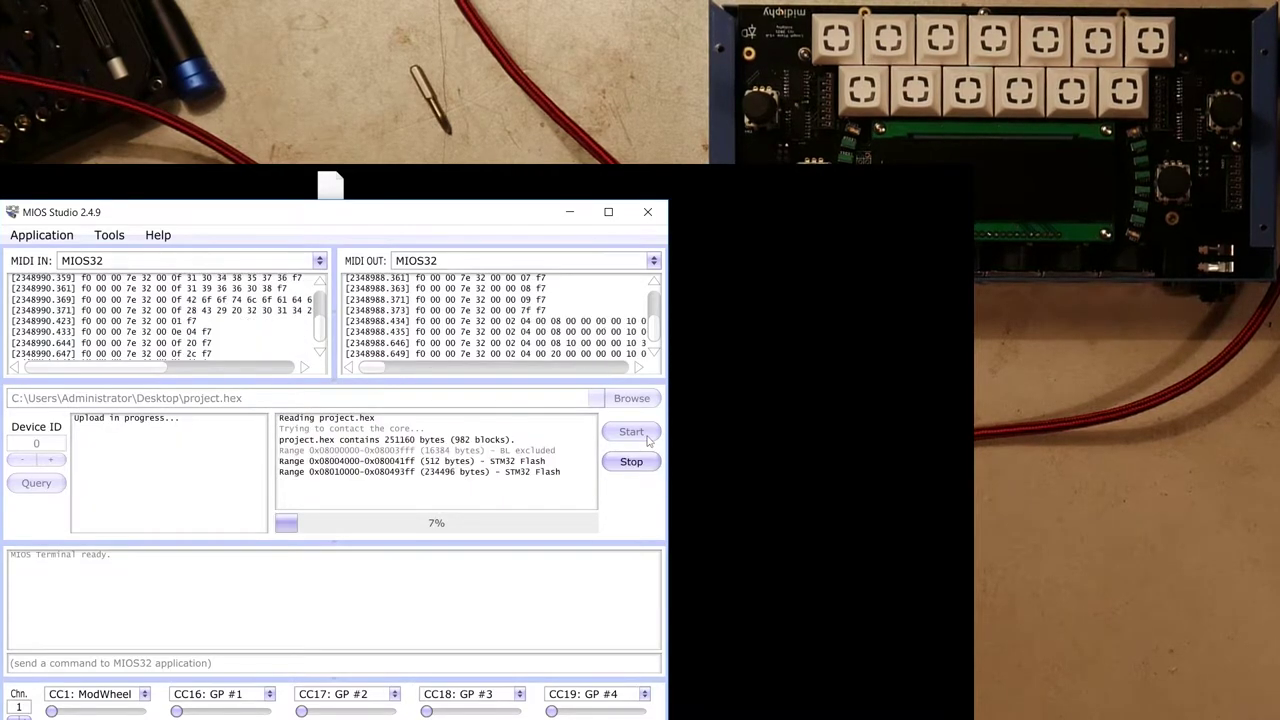